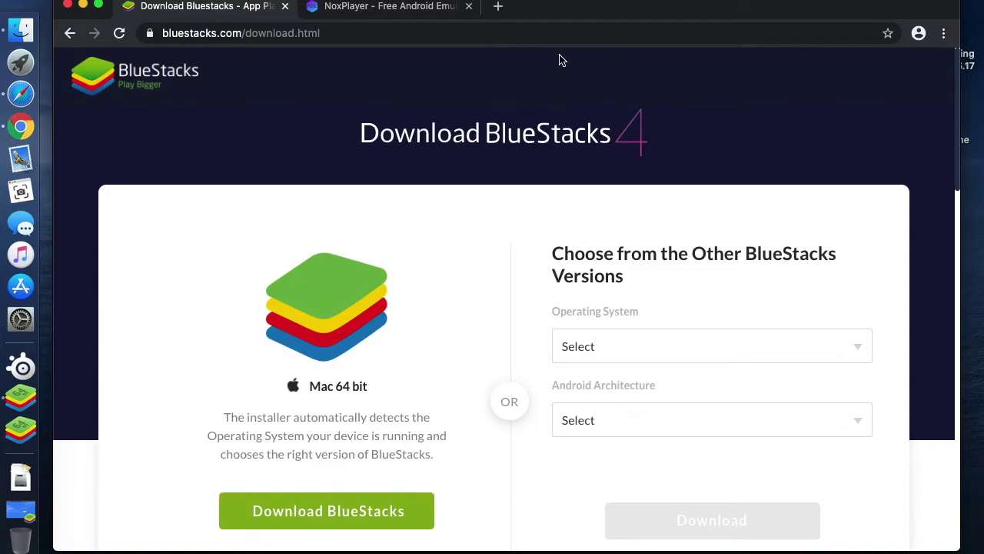
# - Compare the NoxPlayer and BlueStacks download pages, including the operating systems offered for other BlueStacks versions
pyautogui.click(399, 12)
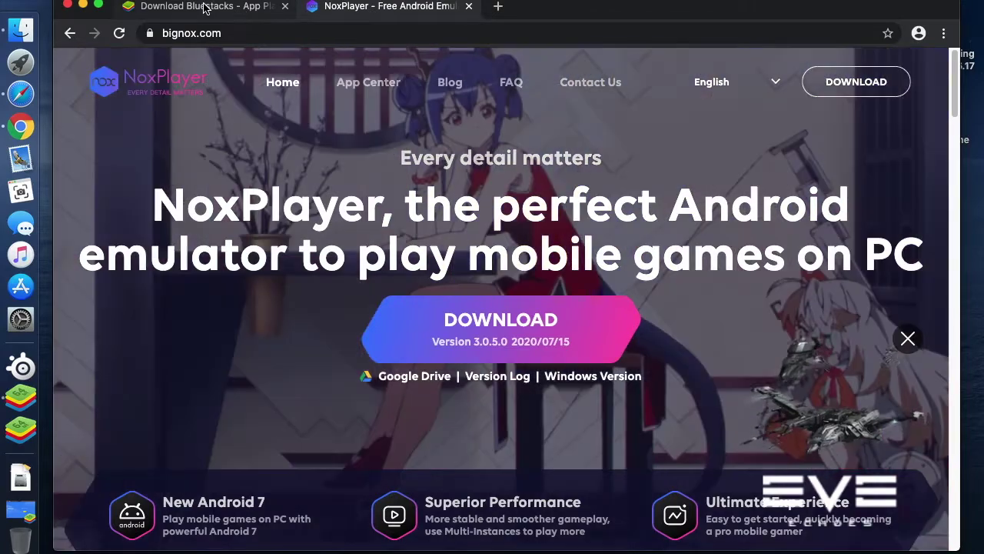
pyautogui.click(205, 8)
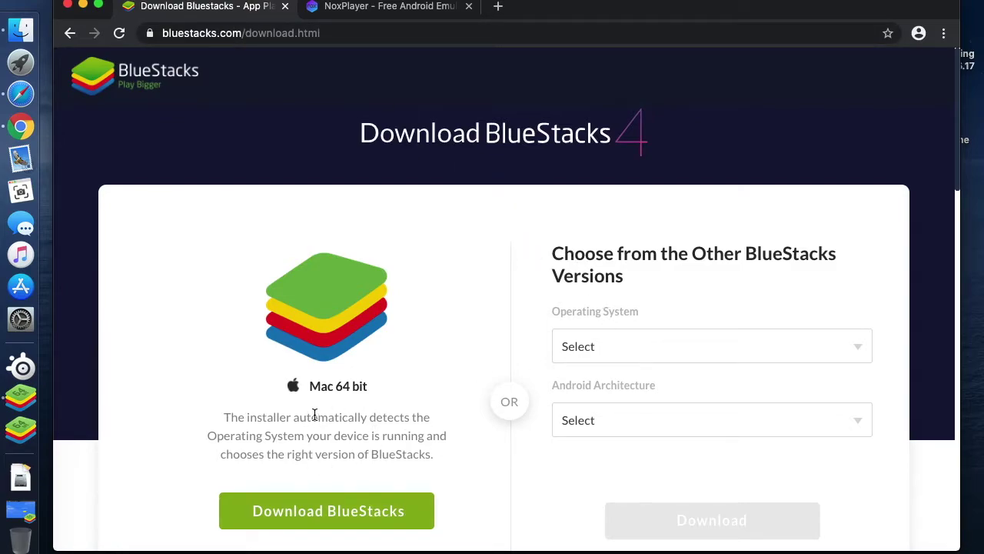
pyautogui.click(628, 348)
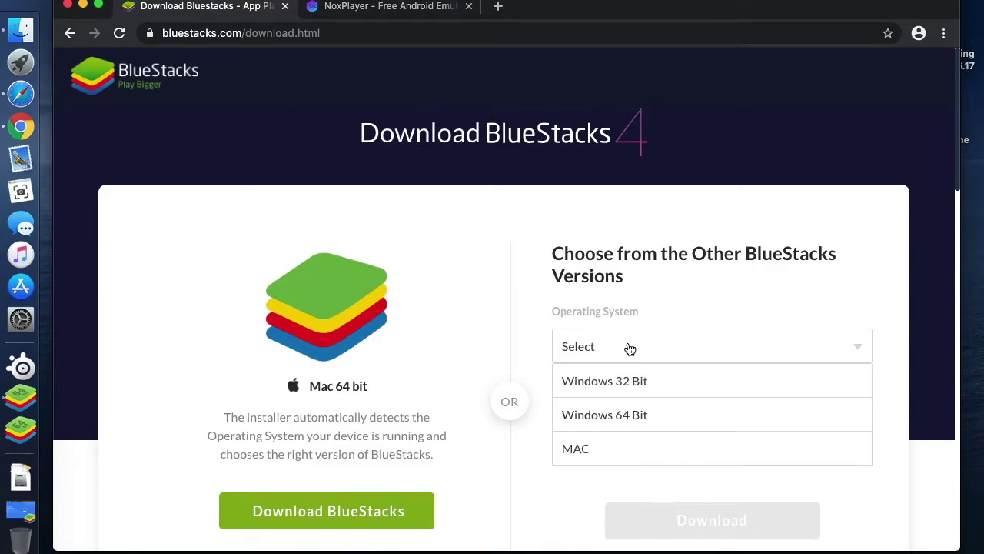
pyautogui.click(516, 299)
pyautogui.click(396, 8)
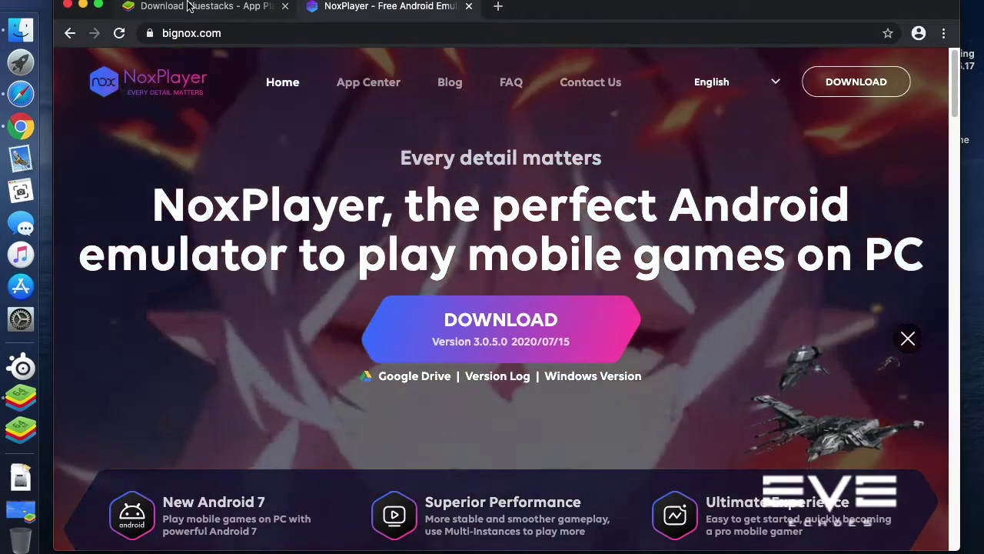
pyautogui.click(193, 6)
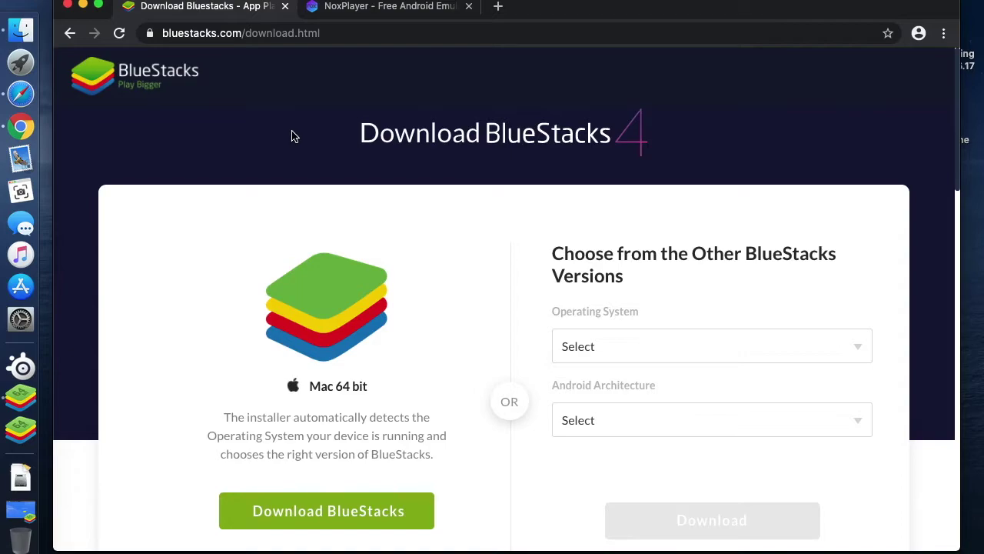
# - Switch to BlueStacks and set the language on its welcome screen to English (United Kingdom)
pyautogui.click(21, 400)
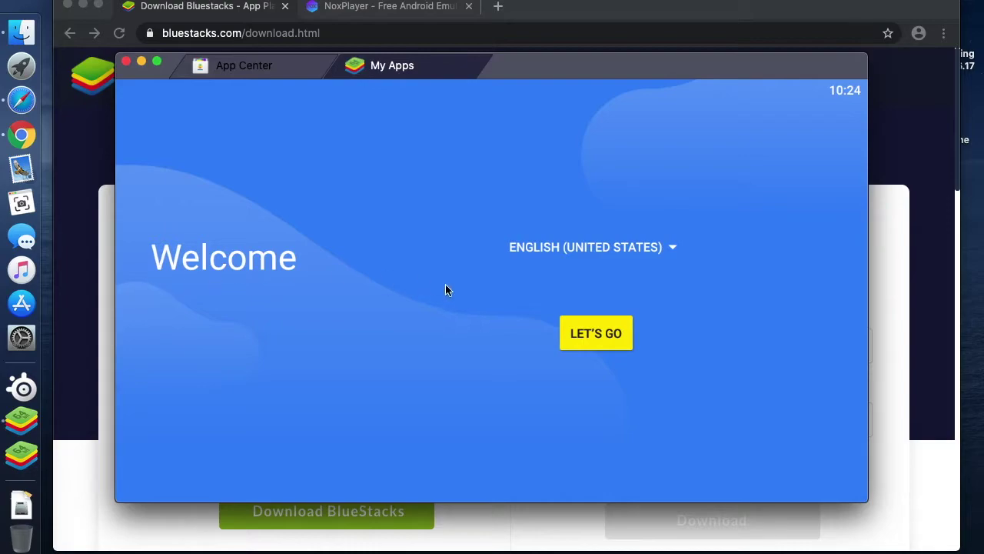
pyautogui.click(659, 249)
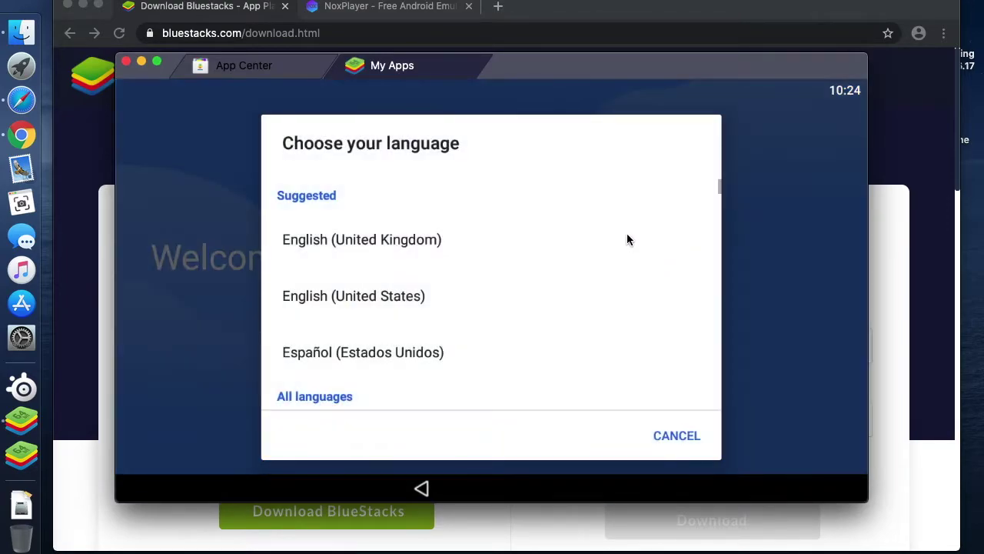
pyautogui.click(346, 240)
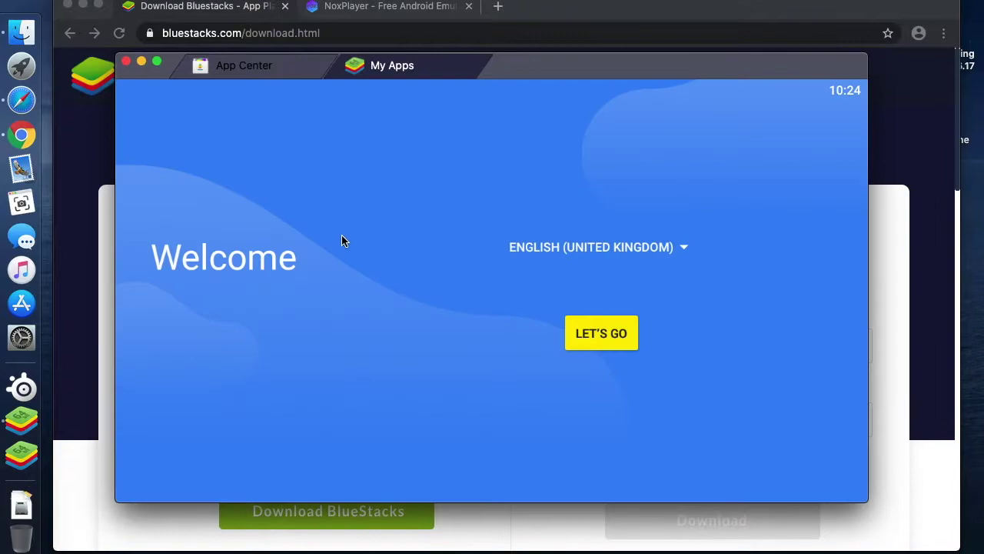
# - Start the Google account setup from the welcome screen and agree to the Google terms of service
pyautogui.click(593, 340)
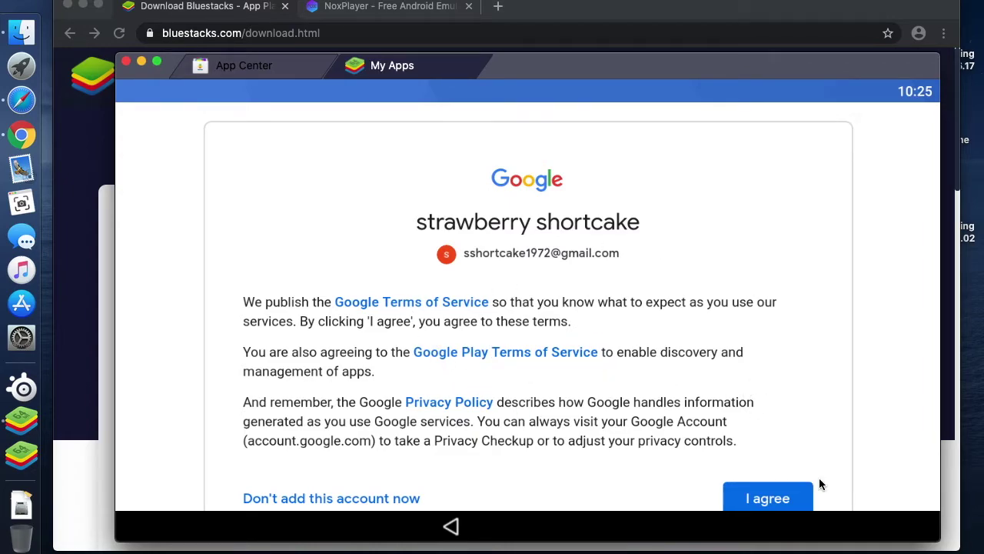
pyautogui.click(764, 498)
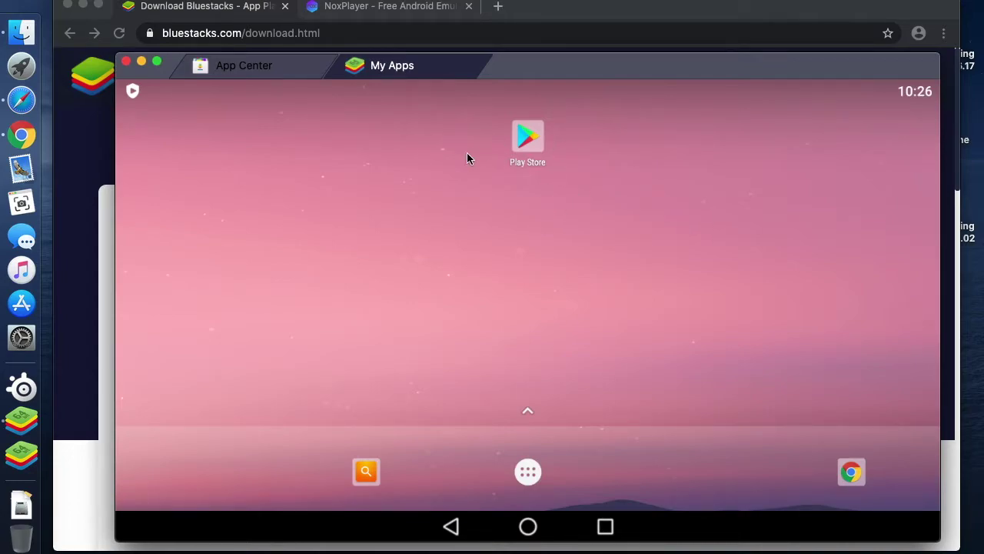
# - Open the Play Store, look through the account's library of apps not on this device, and return to the store's home page
pyautogui.click(533, 141)
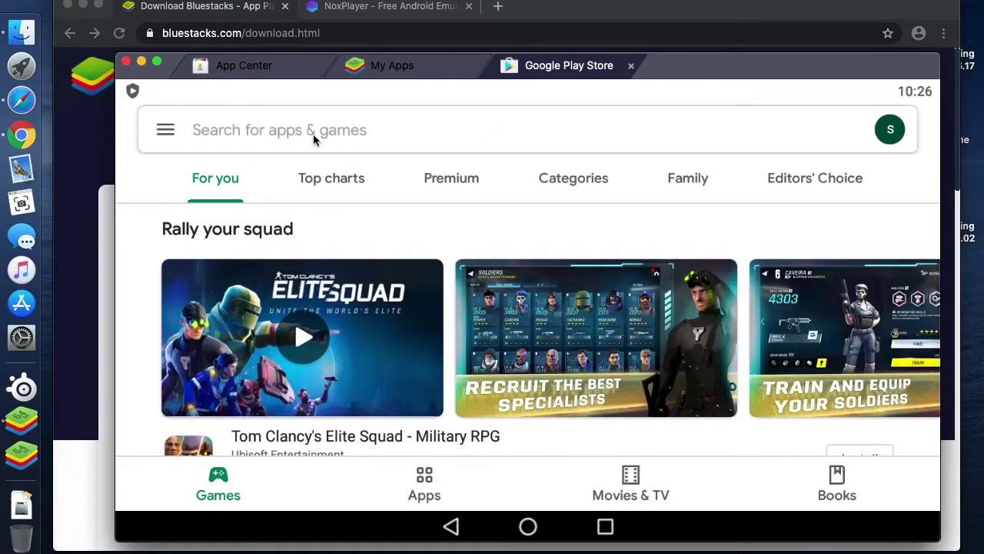
pyautogui.click(166, 131)
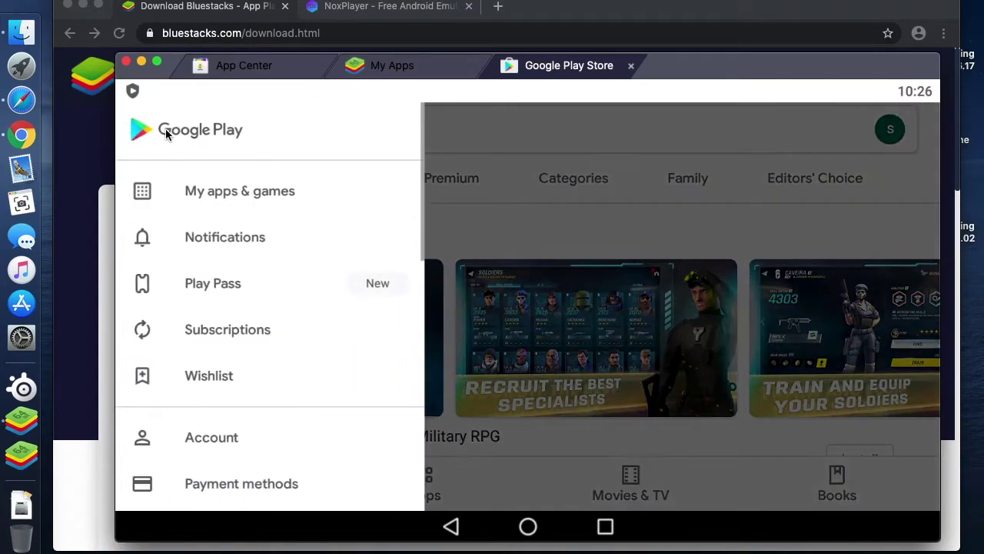
pyautogui.click(215, 194)
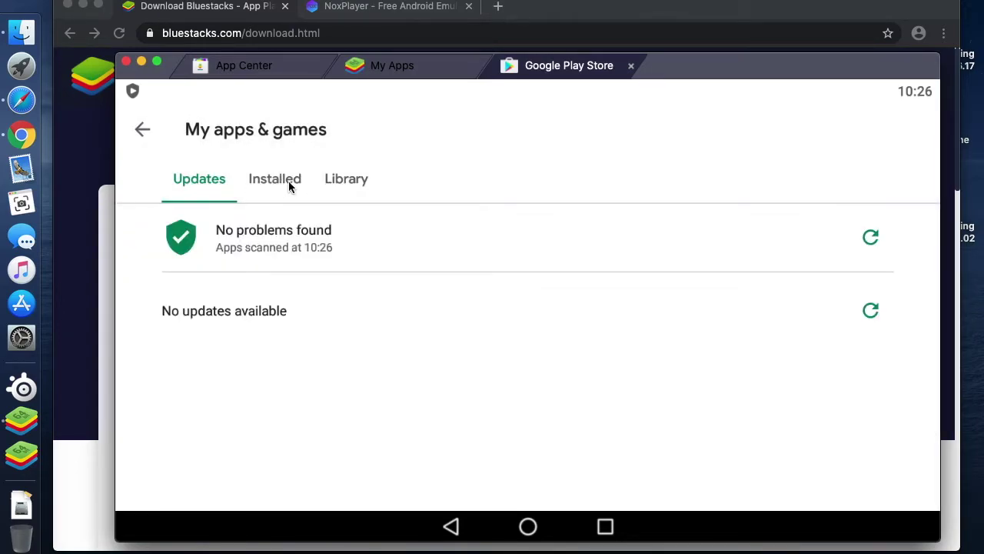
pyautogui.click(335, 180)
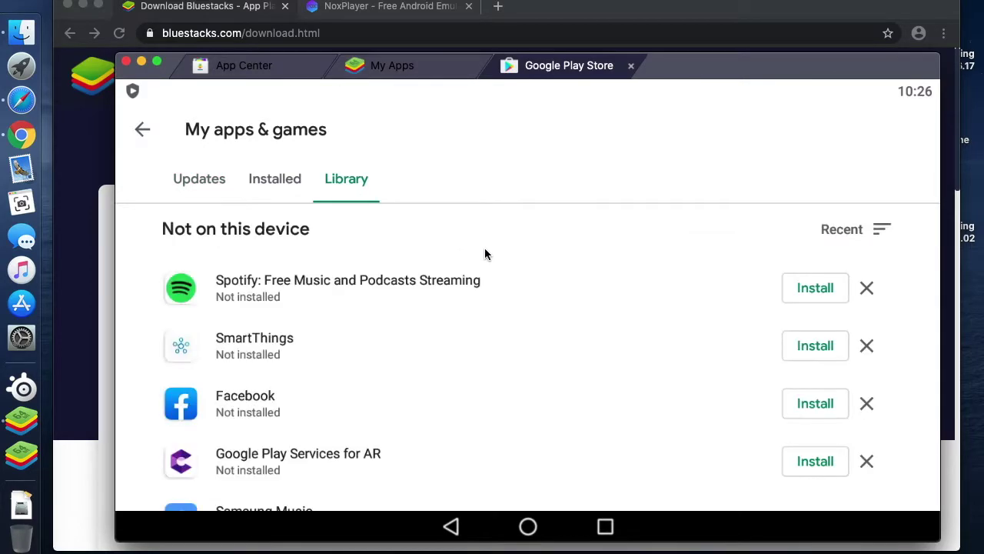
pyautogui.scroll(-5, 441, 321)
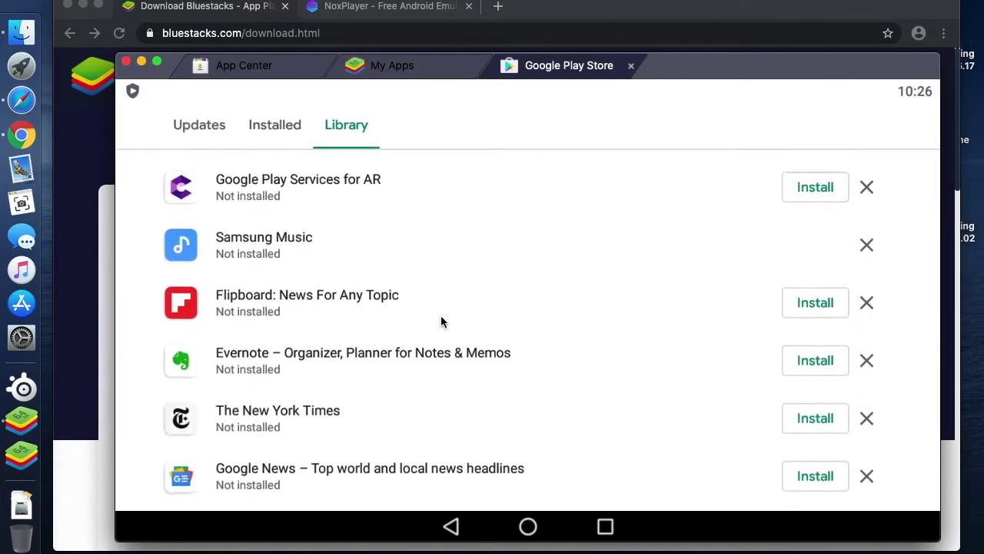
pyautogui.scroll(-6, 441, 321)
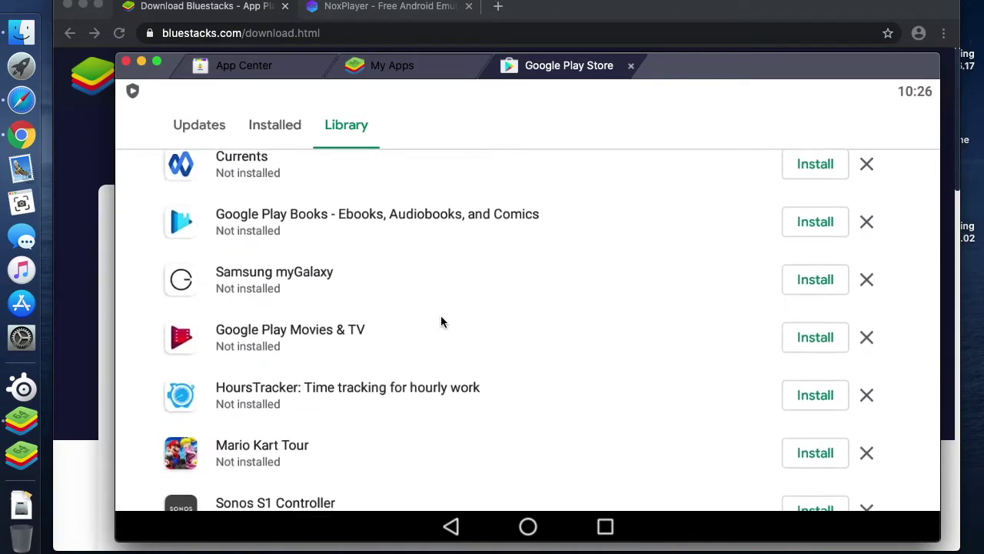
pyautogui.scroll(-7, 442, 321)
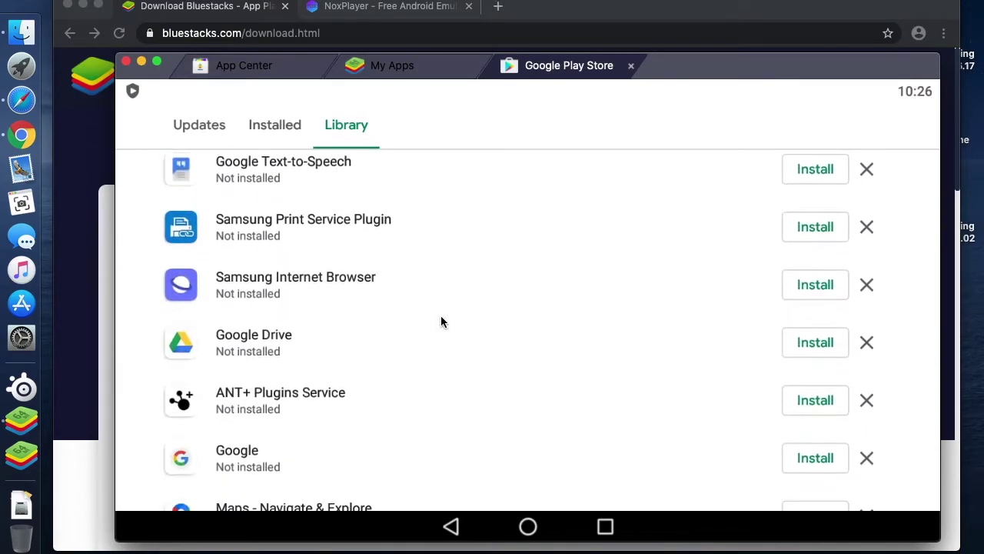
pyautogui.scroll(-4, 442, 322)
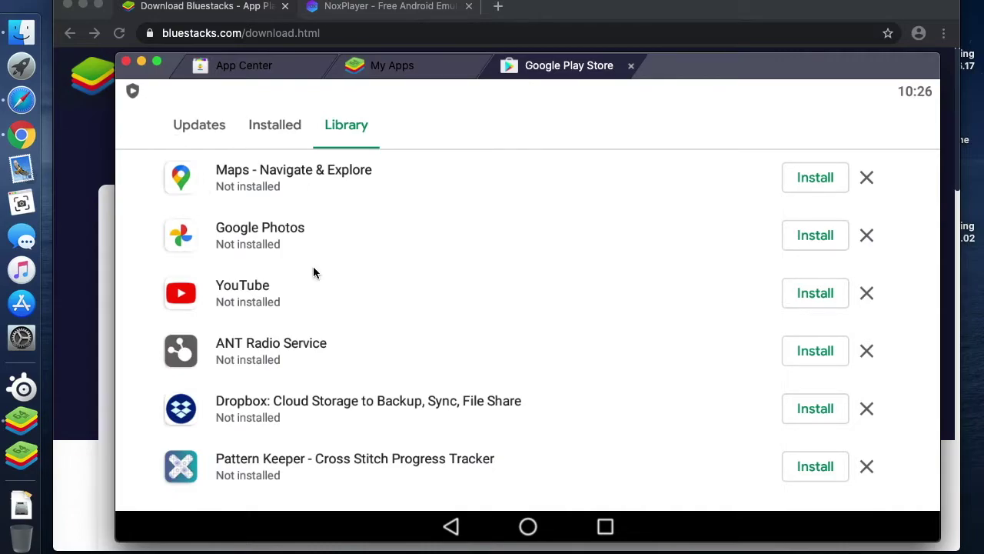
pyautogui.click(457, 532)
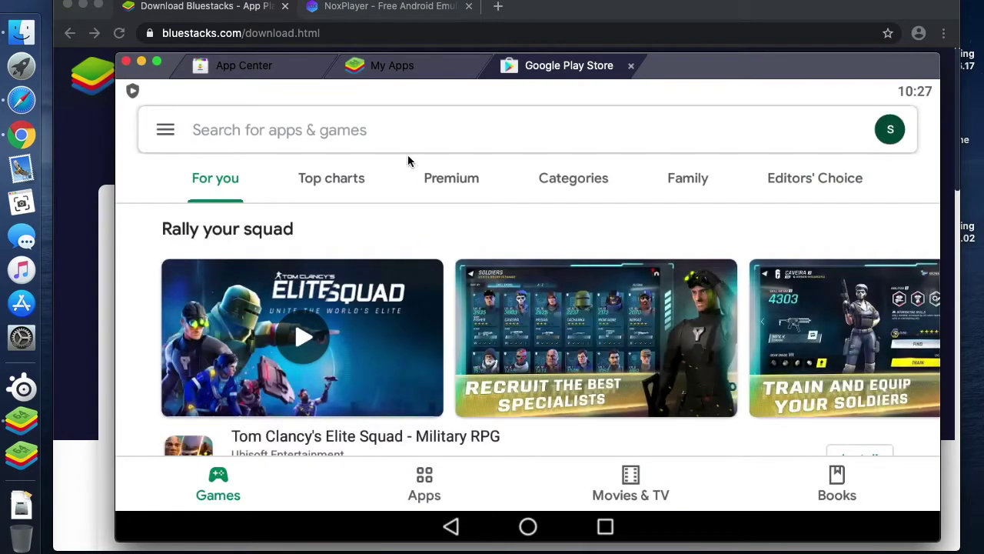
# - Search the Play Store for "pattern keeper" and install Pattern Keeper - Cross Stitch Progress Tracker
pyautogui.click(306, 129)
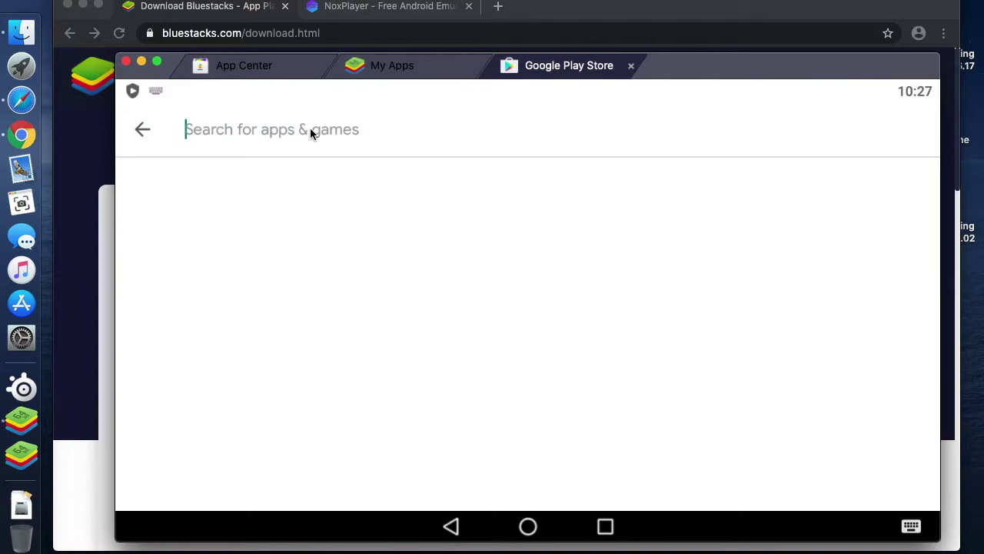
pyautogui.write('pattern keeper')
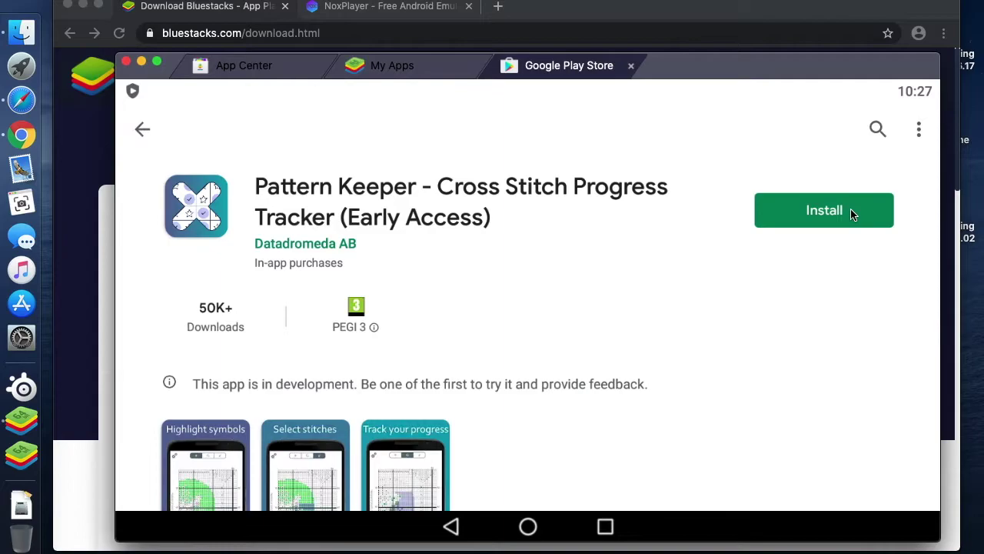
pyautogui.click(854, 215)
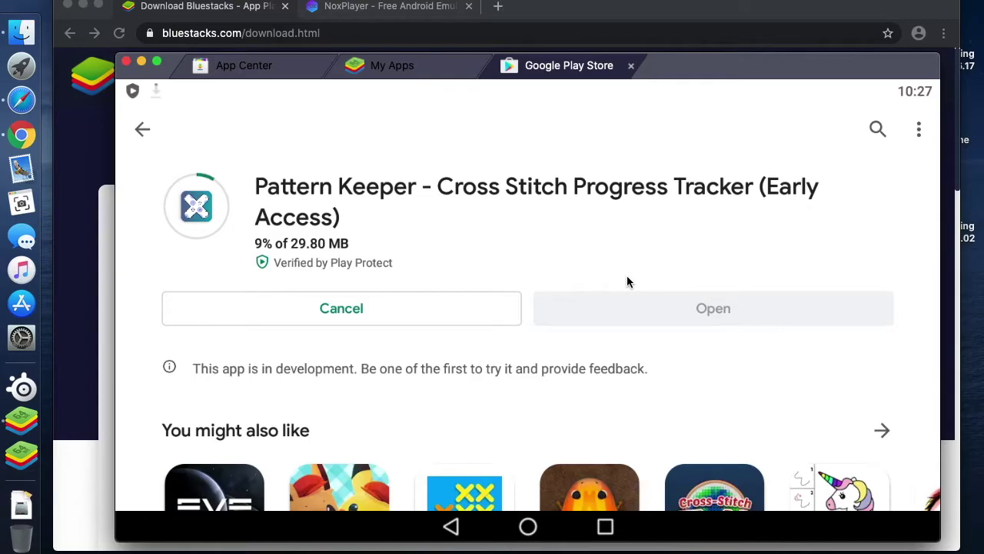
# - Search the Play Store for "google drive" and install Google Drive
pyautogui.click(142, 131)
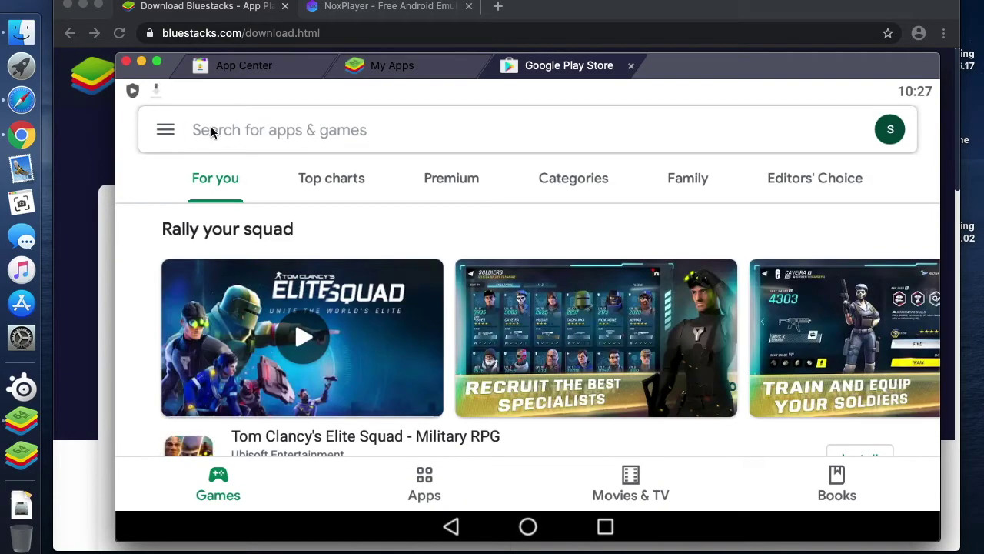
pyautogui.click(222, 131)
pyautogui.write('googl')
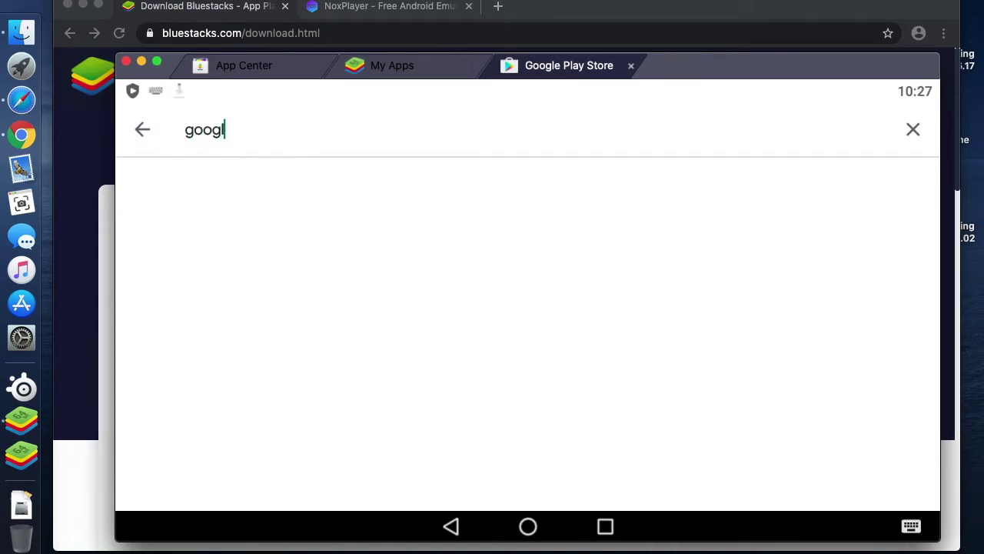
pyautogui.write('e d')
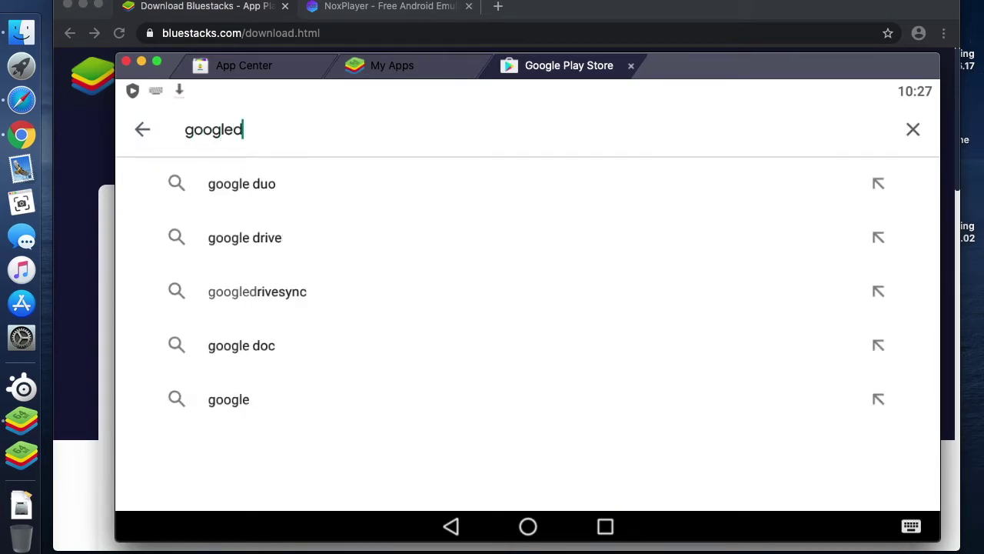
pyautogui.write('rive')
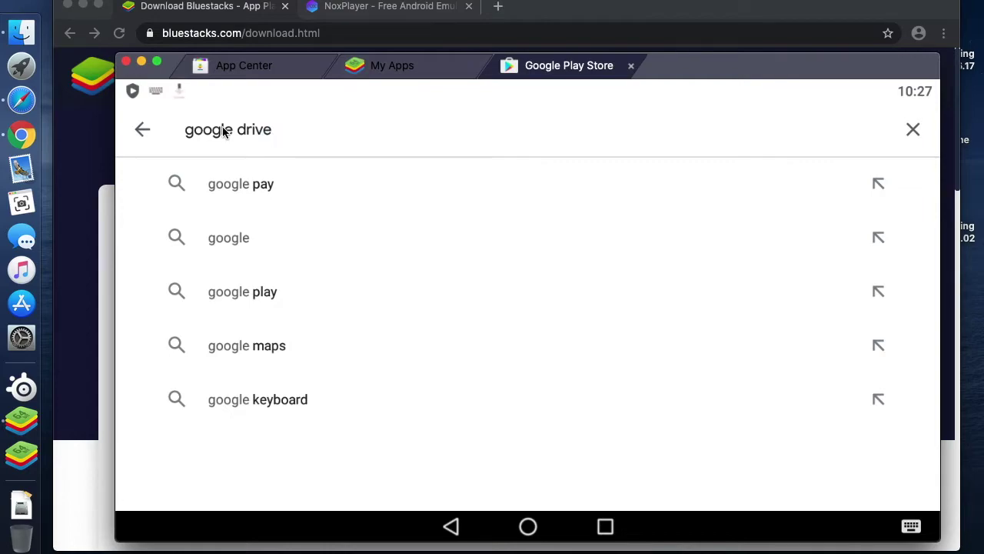
pyautogui.click(239, 185)
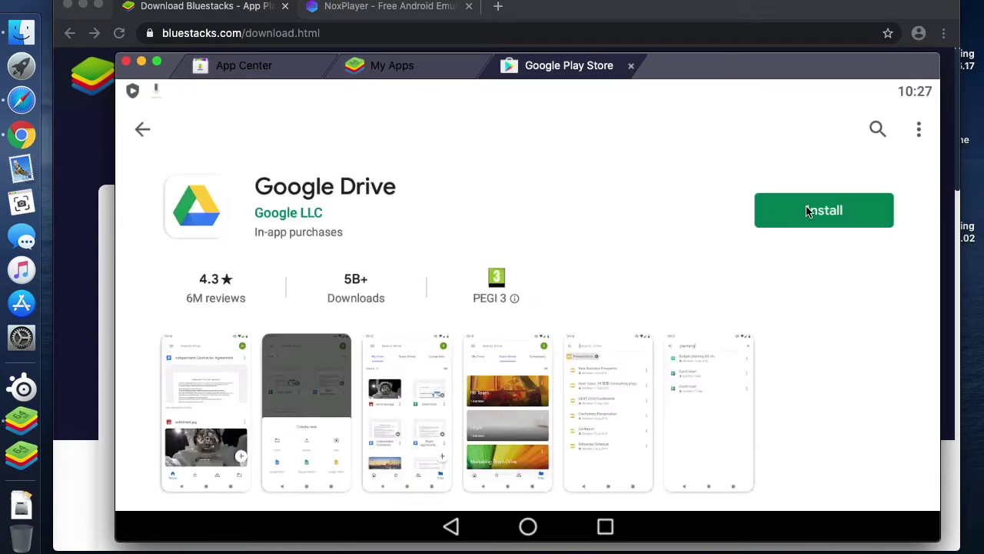
pyautogui.click(813, 211)
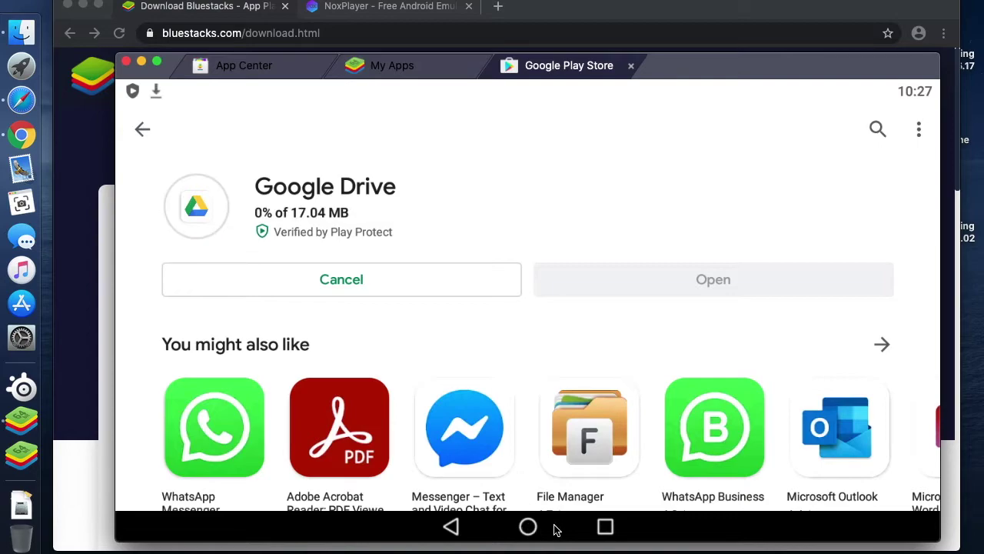
# - View the recent apps overview and return to the home screen to check the Pattern Keeper app
pyautogui.click(605, 526)
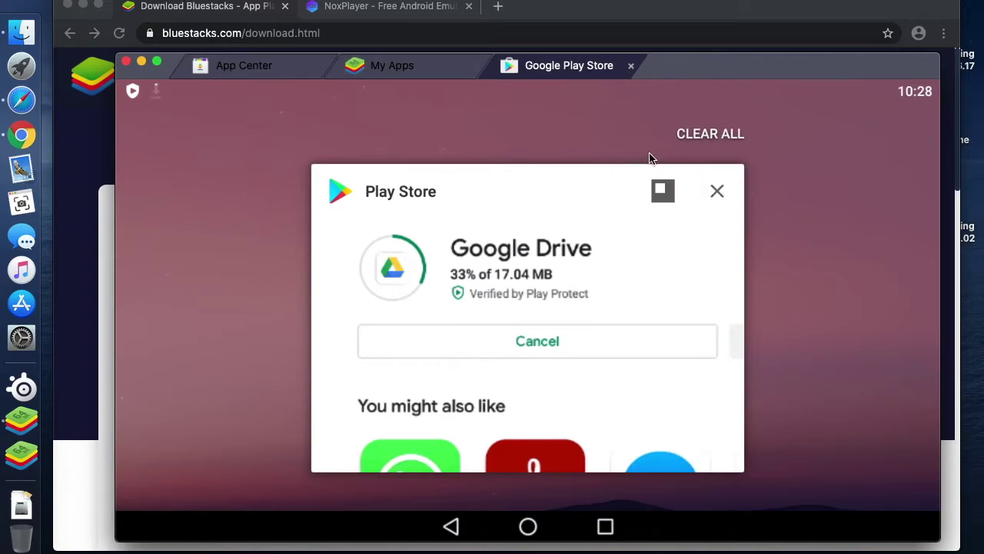
pyautogui.click(528, 529)
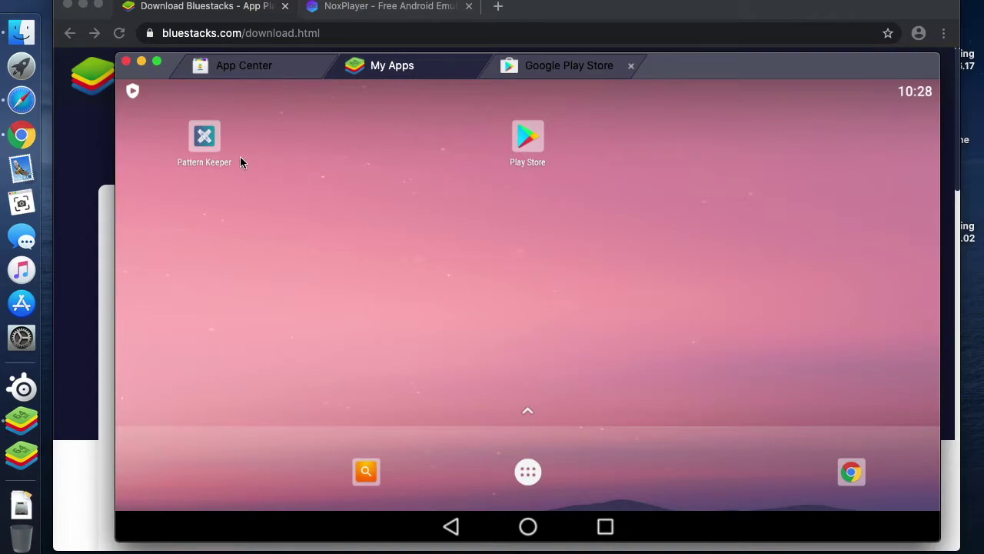
pyautogui.click(205, 140)
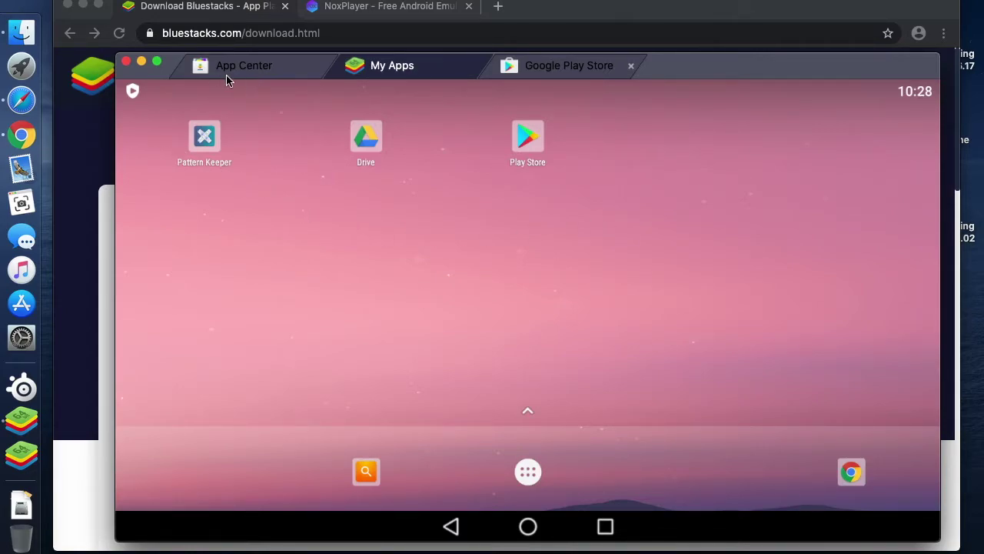
# - Set the BlueStacks display resolution to 1920 x 1080 in the preferences and restart the emulator
pyautogui.click(91, 0)
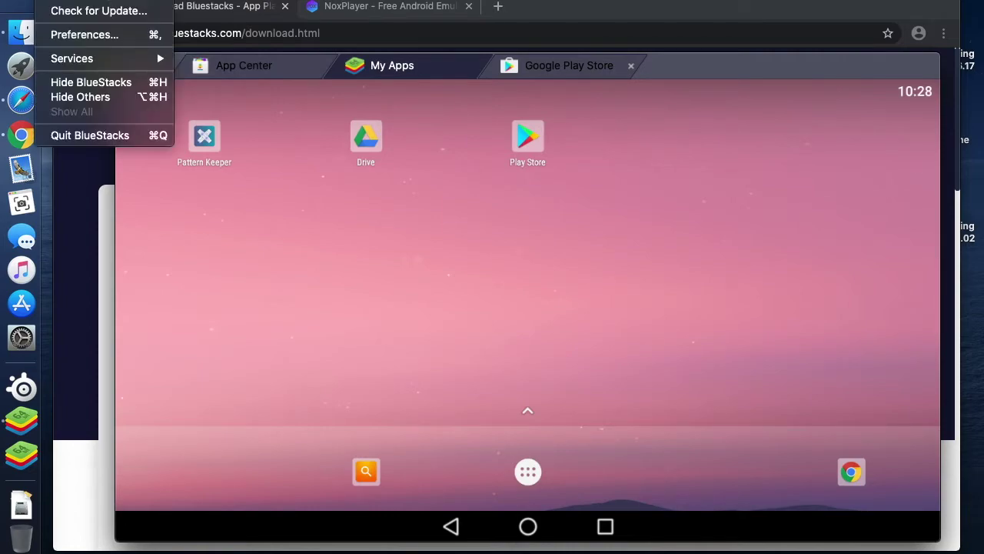
pyautogui.click(84, 35)
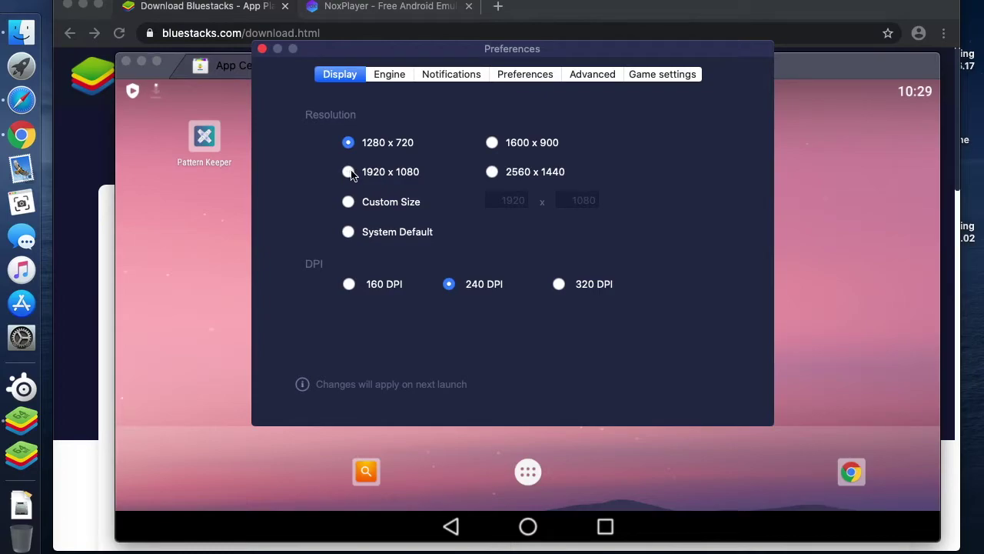
pyautogui.click(347, 172)
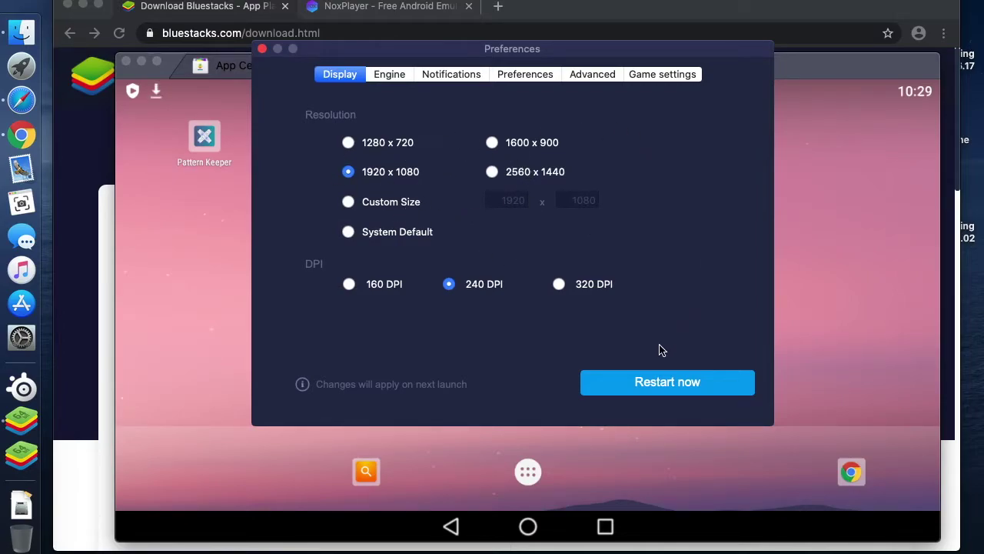
pyautogui.click(659, 383)
pyautogui.click(660, 383)
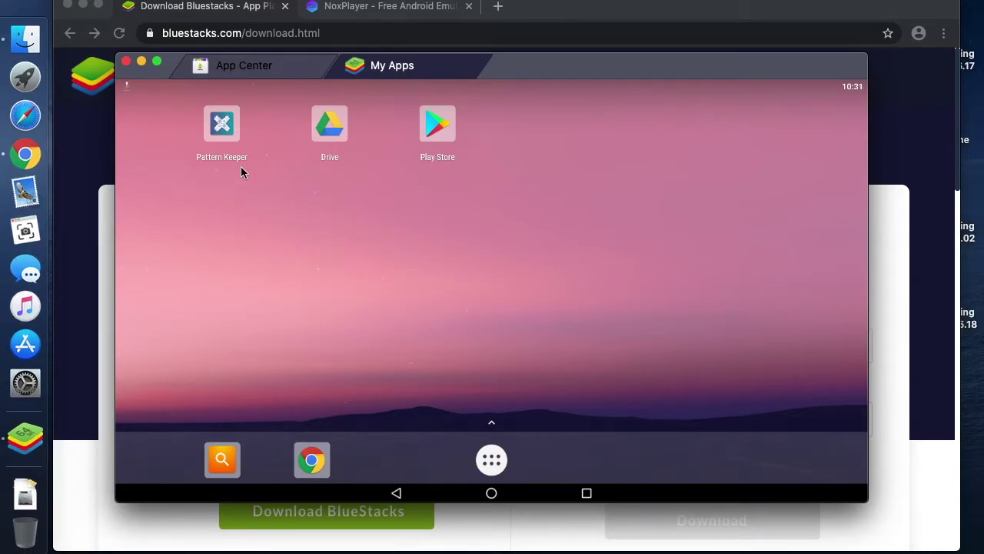
# - Launch Pattern Keeper and accept its Terms of Service and Privacy Policy
pyautogui.click(220, 130)
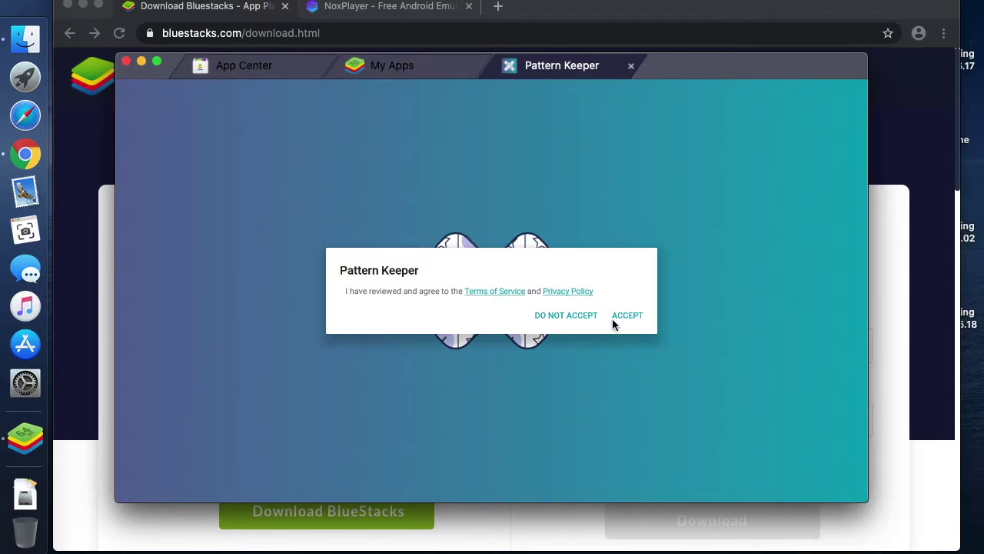
pyautogui.click(628, 316)
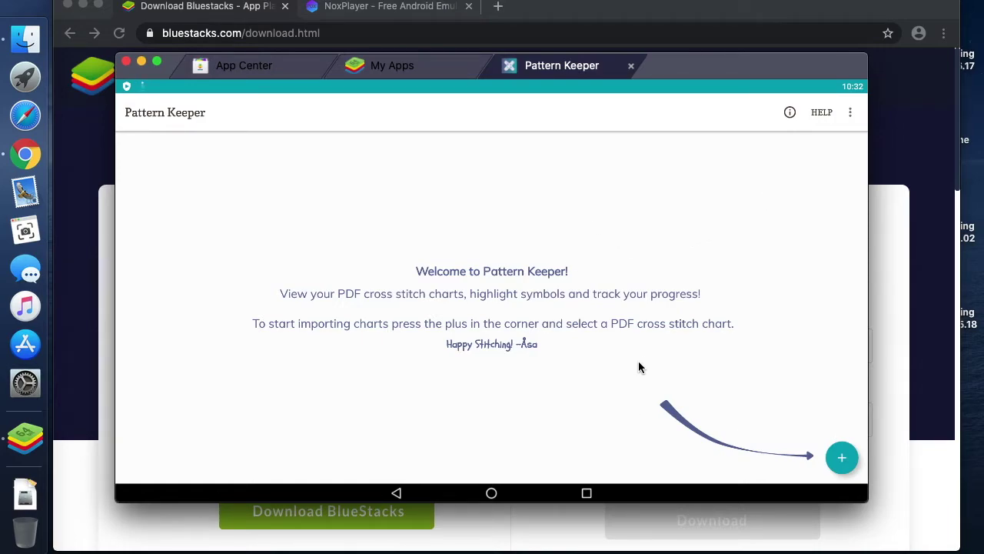
# - Import the SakeDragon PDF cross stitch chart from the My Drive folder of the Google Drive account
pyautogui.click(840, 467)
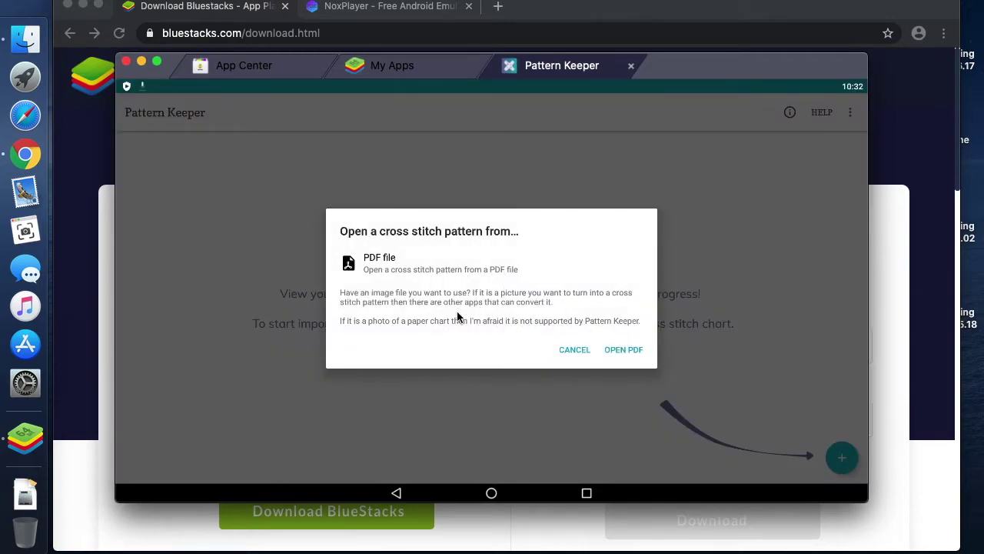
pyautogui.click(631, 350)
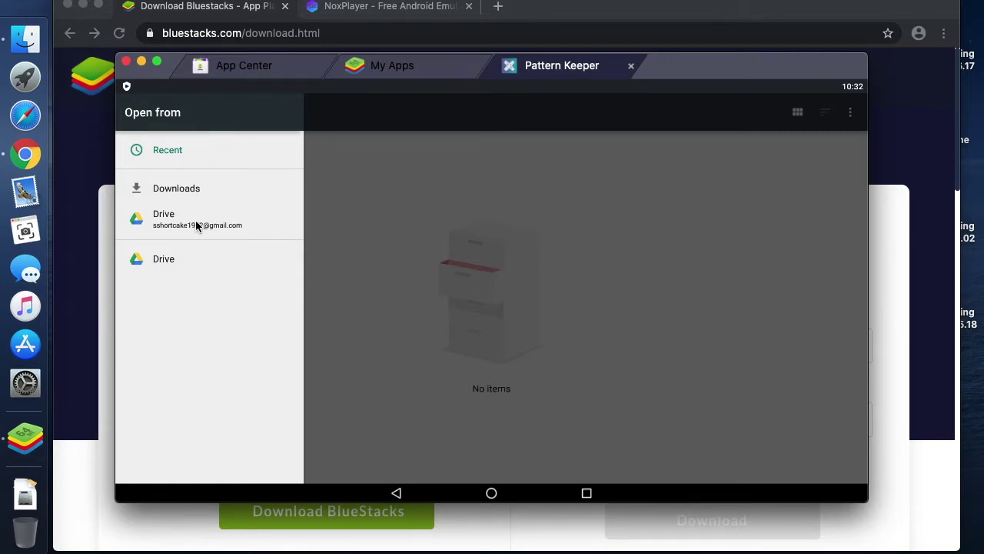
pyautogui.click(170, 223)
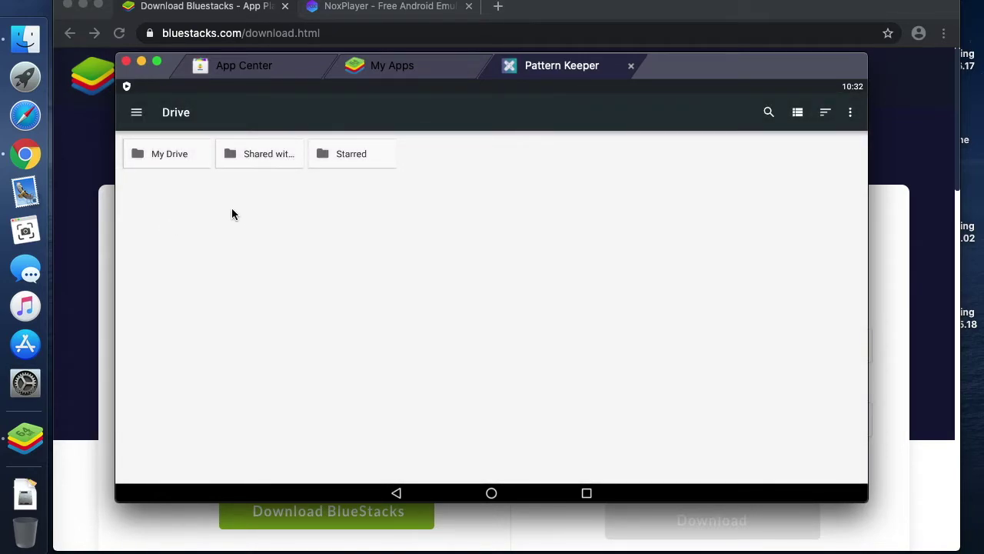
pyautogui.click(181, 160)
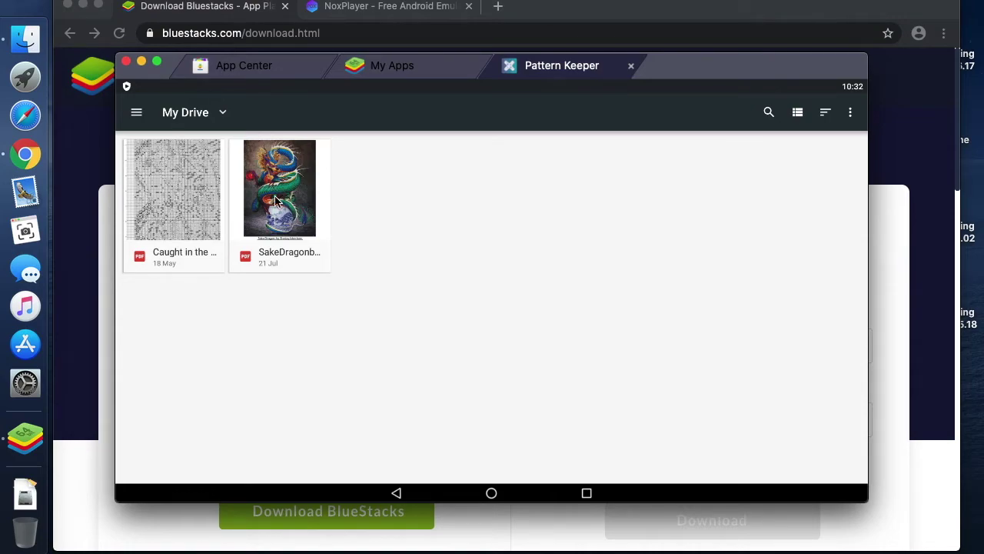
pyautogui.click(281, 204)
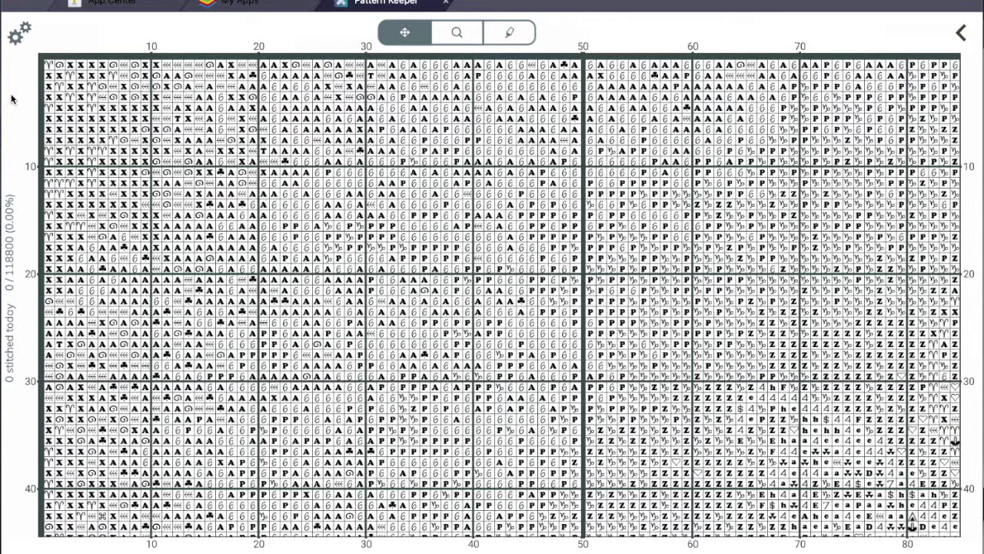
# - Show and hide the thread colour list, and examine the upper part of the chart by moving across it in several directions
pyautogui.click(963, 36)
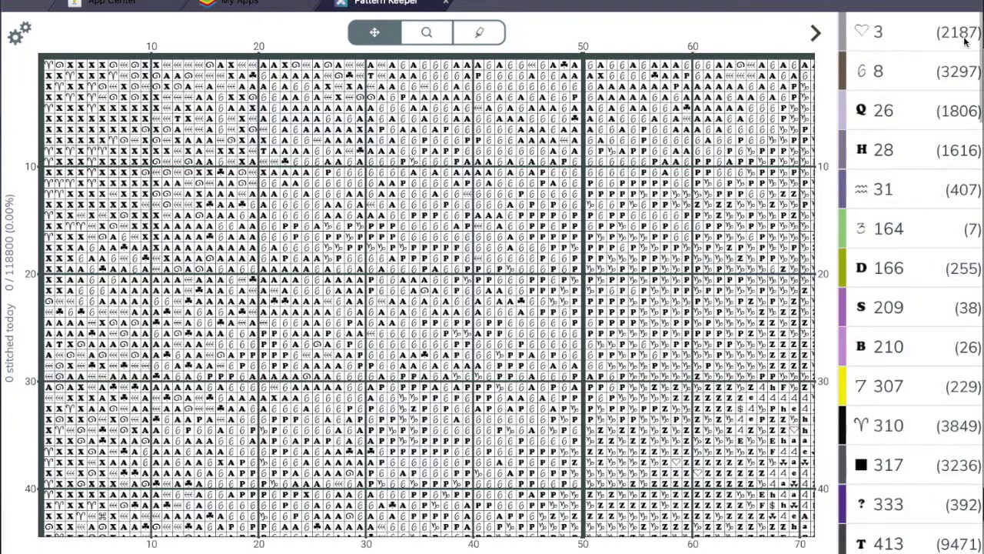
pyautogui.click(815, 35)
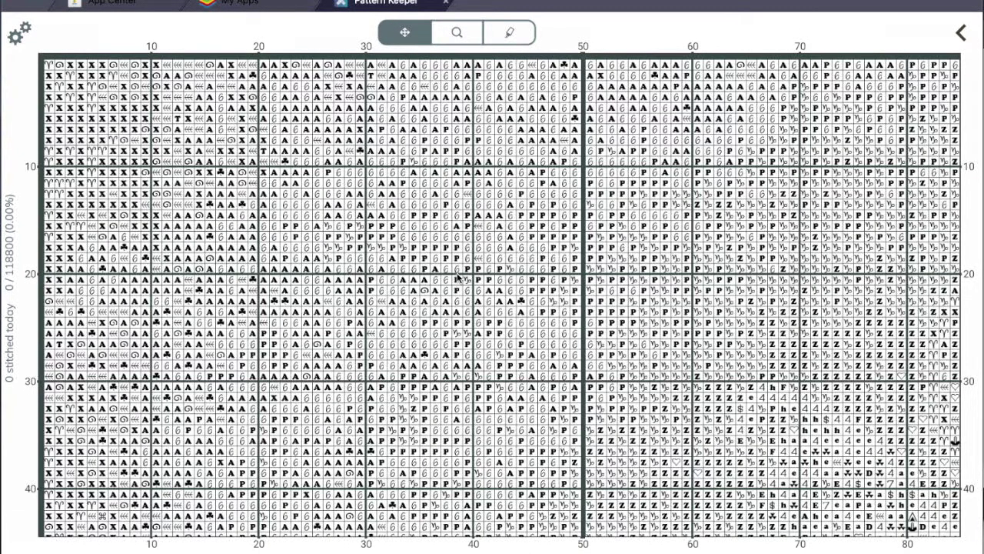
pyautogui.moveTo(421, 318); pyautogui.dragTo(297, 270)
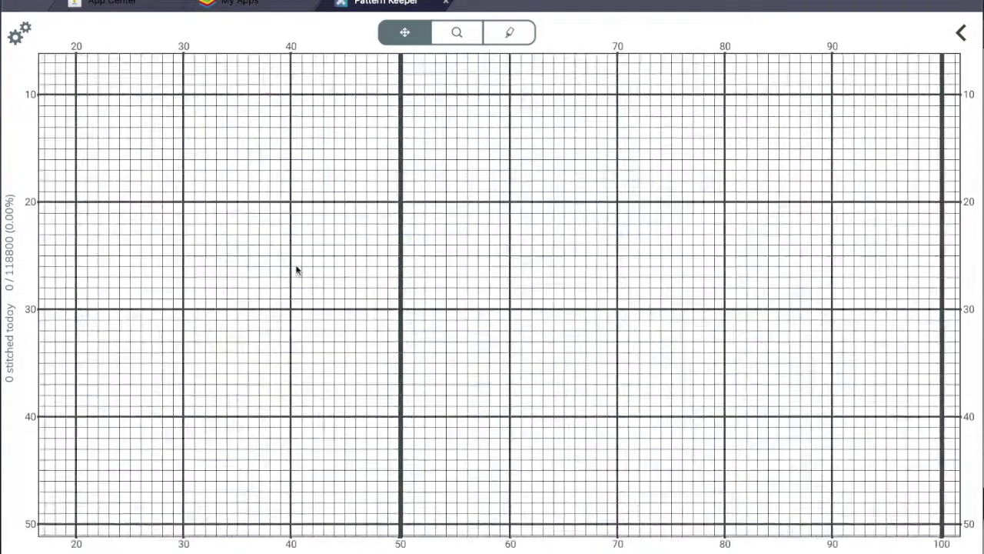
pyautogui.moveTo(389, 264); pyautogui.dragTo(403, 171)
pyautogui.moveTo(260, 322); pyautogui.dragTo(514, 305)
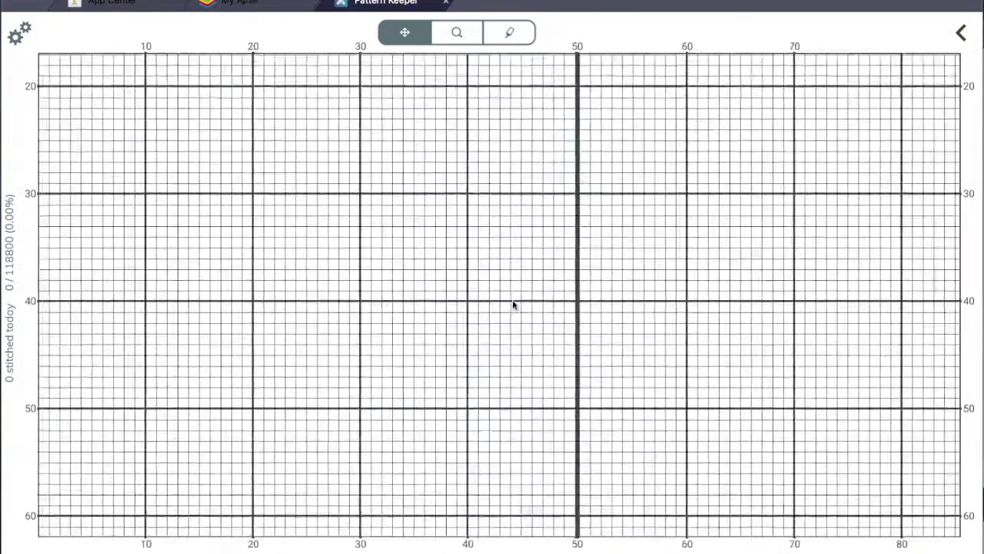
pyautogui.moveTo(404, 232); pyautogui.dragTo(521, 341)
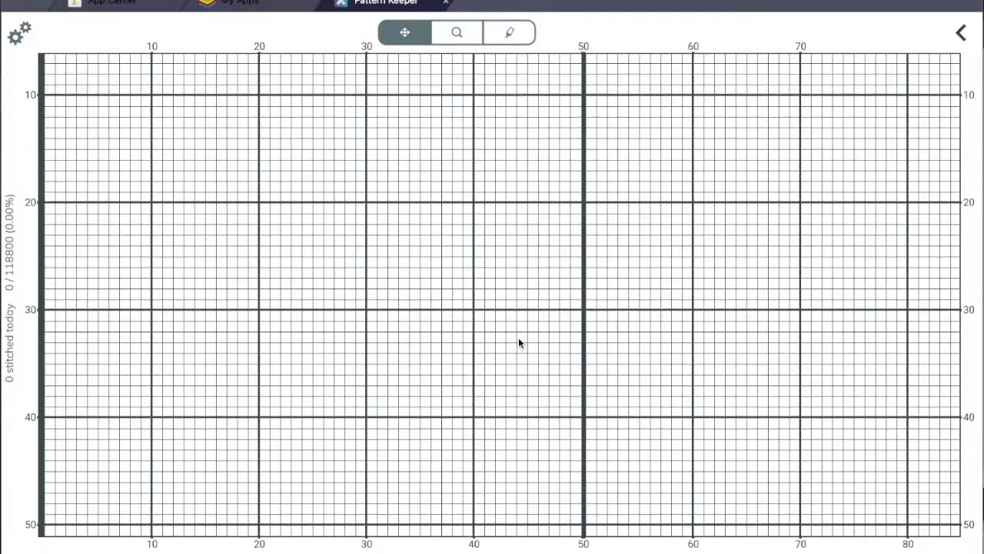
pyautogui.moveTo(772, 140); pyautogui.dragTo(420, 226)
pyautogui.moveTo(380, 282); pyautogui.dragTo(475, 284)
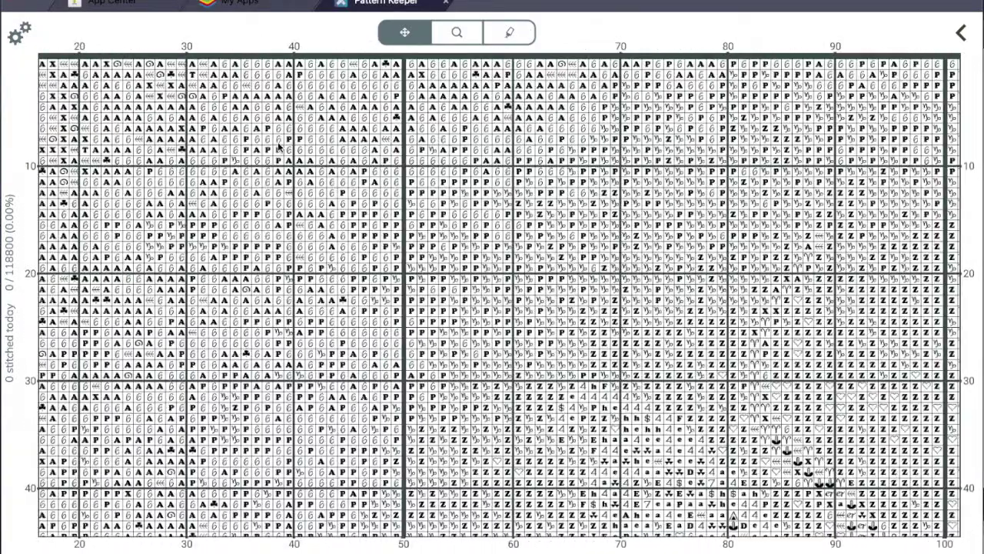
pyautogui.moveTo(284, 220); pyautogui.dragTo(352, 220)
pyautogui.moveTo(379, 278); pyautogui.dragTo(421, 217)
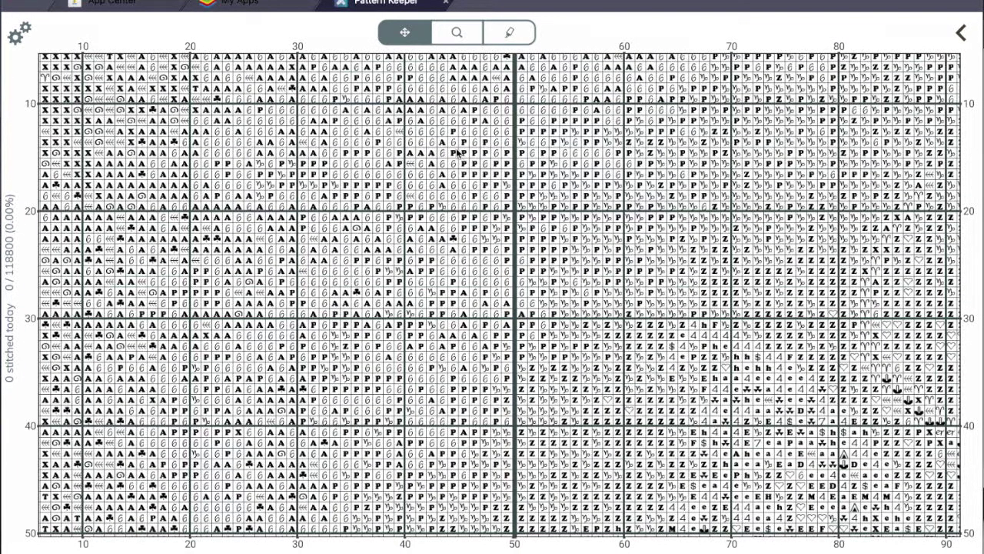
pyautogui.moveTo(460, 154); pyautogui.dragTo(377, 135)
# - Examine the chart's rows vertically, from the first rows down past row 70 and back up to the start
pyautogui.scroll(-10, 380, 151)
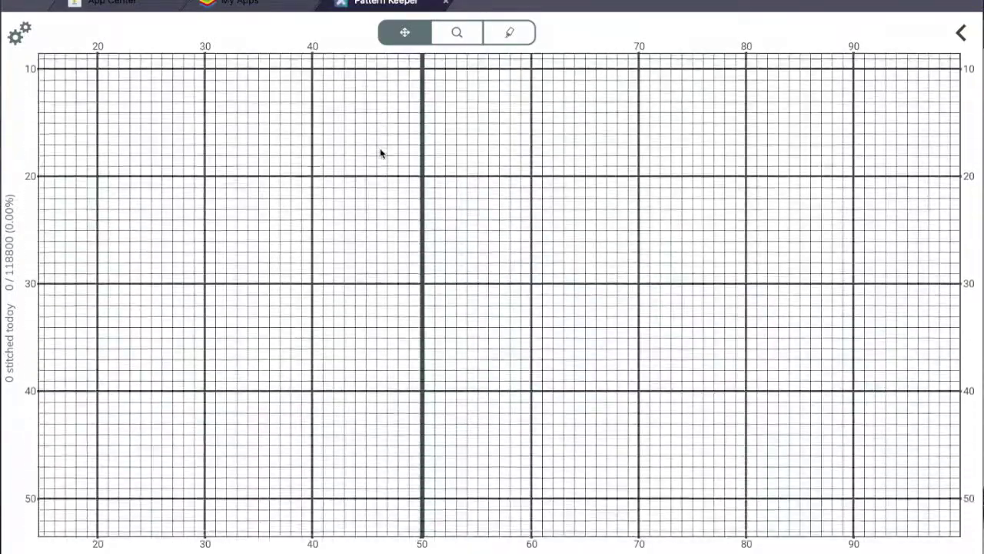
pyautogui.scroll(-3, 380, 153)
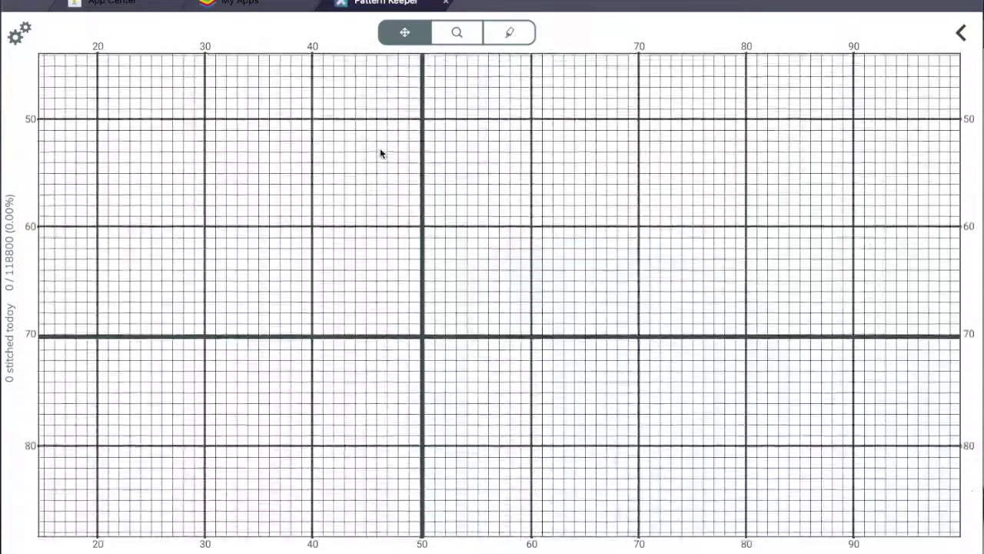
pyautogui.scroll(13, 380, 153)
pyautogui.scroll(2, 380, 153)
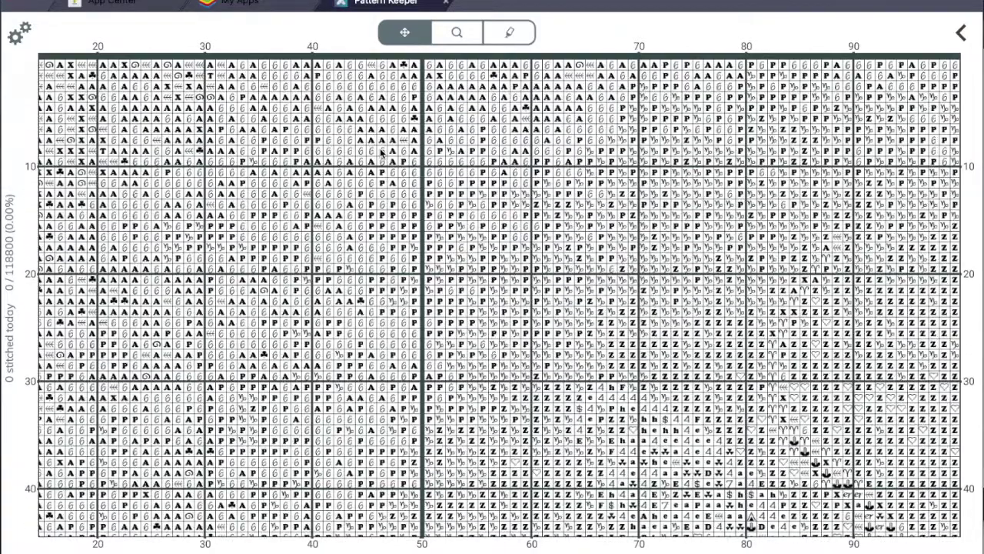
pyautogui.scroll(-2, 380, 153)
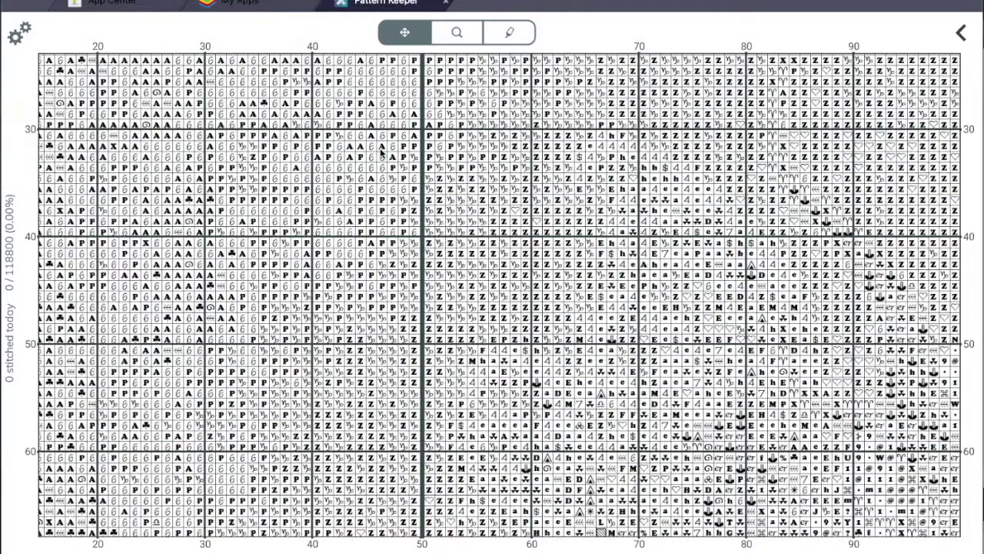
pyautogui.scroll(2, 380, 153)
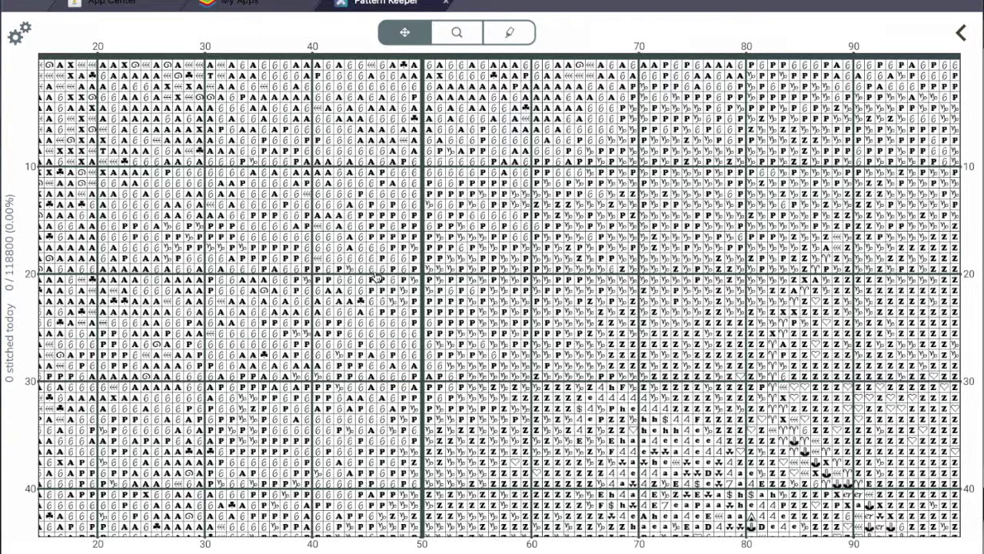
# - Inspect the chart at different magnifications around column 100 and row 70, from a wide overview to readable individual symbols
pyautogui.scroll(-5, 377, 277)
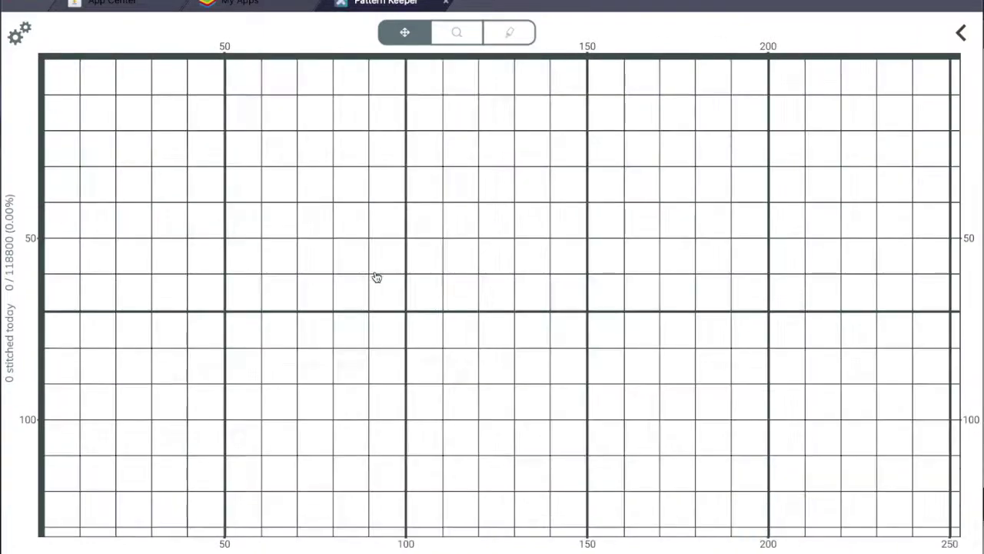
pyautogui.scroll(5, 377, 277)
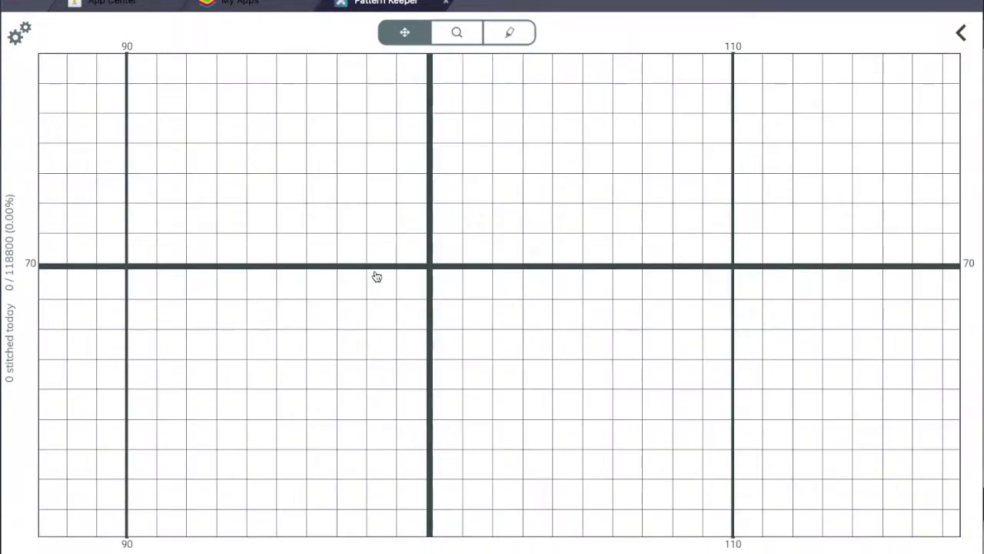
pyautogui.scroll(-2, 377, 277)
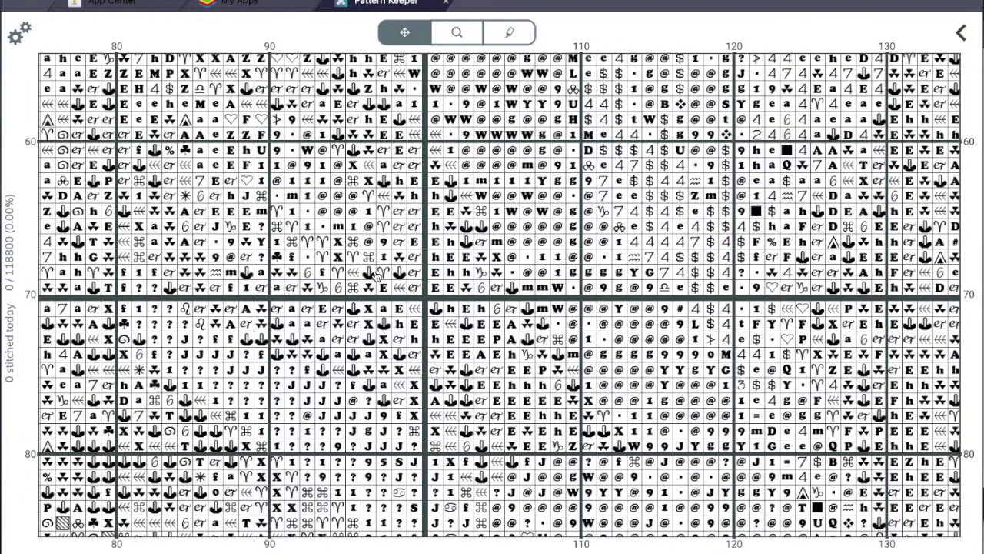
pyautogui.scroll(3, 377, 277)
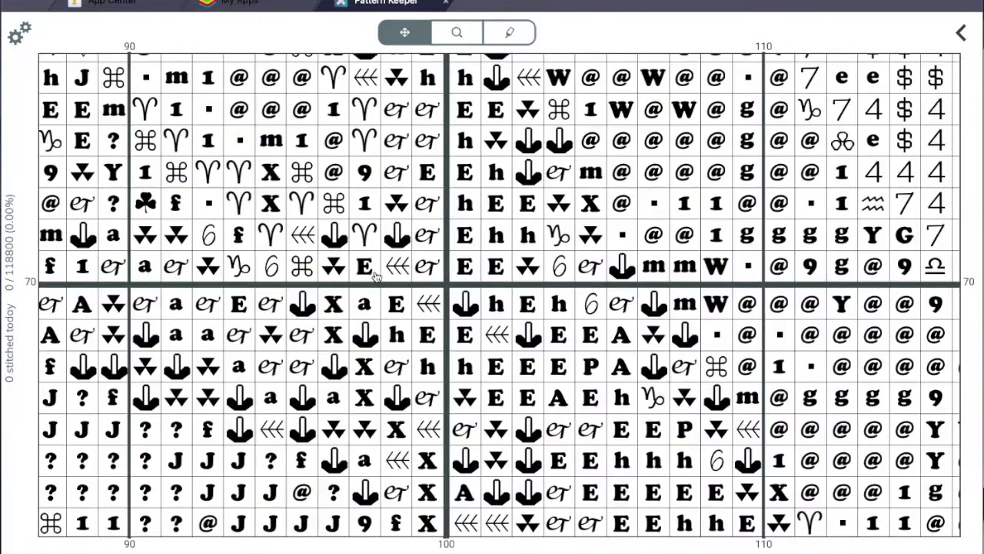
pyautogui.scroll(-3, 377, 277)
pyautogui.scroll(-3, 376, 276)
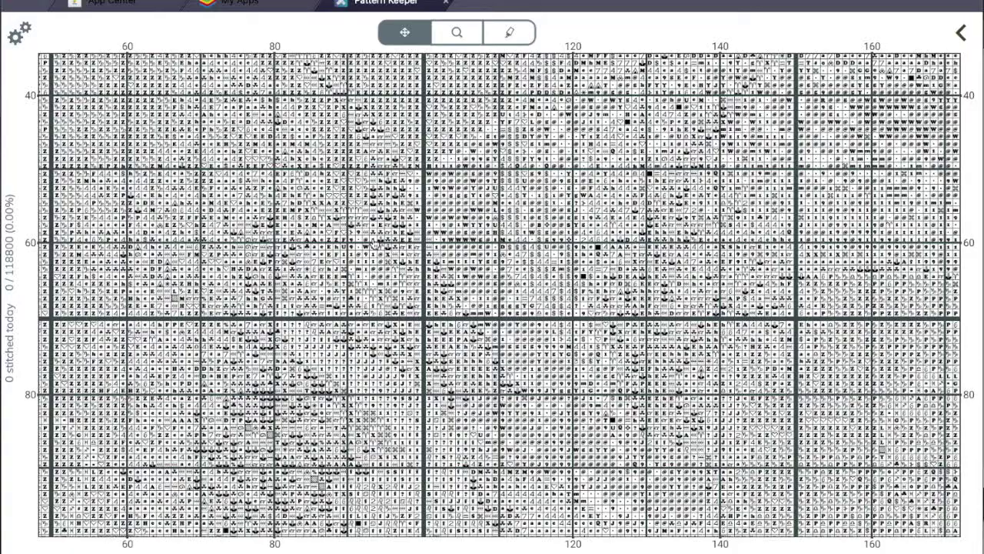
pyautogui.scroll(4, 373, 243)
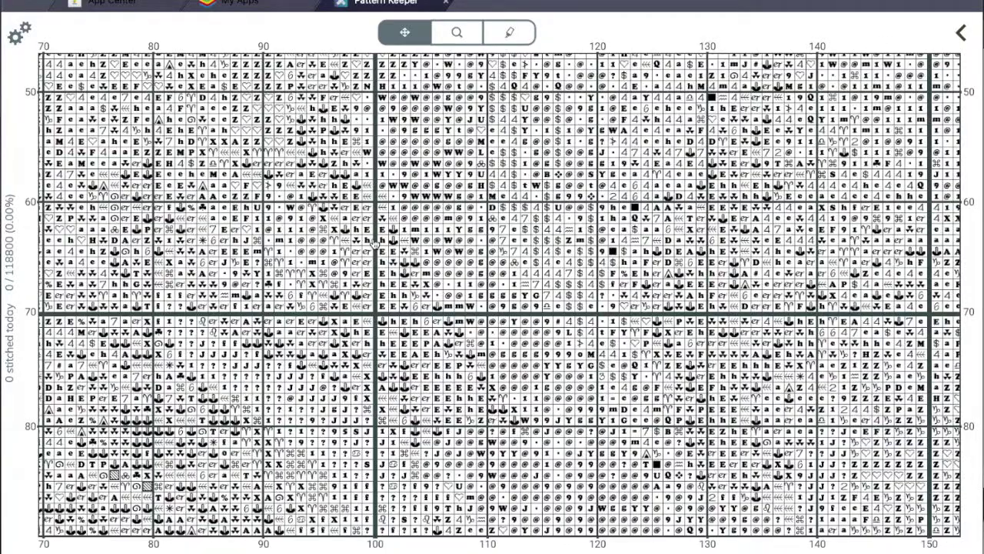
pyautogui.scroll(5, 373, 243)
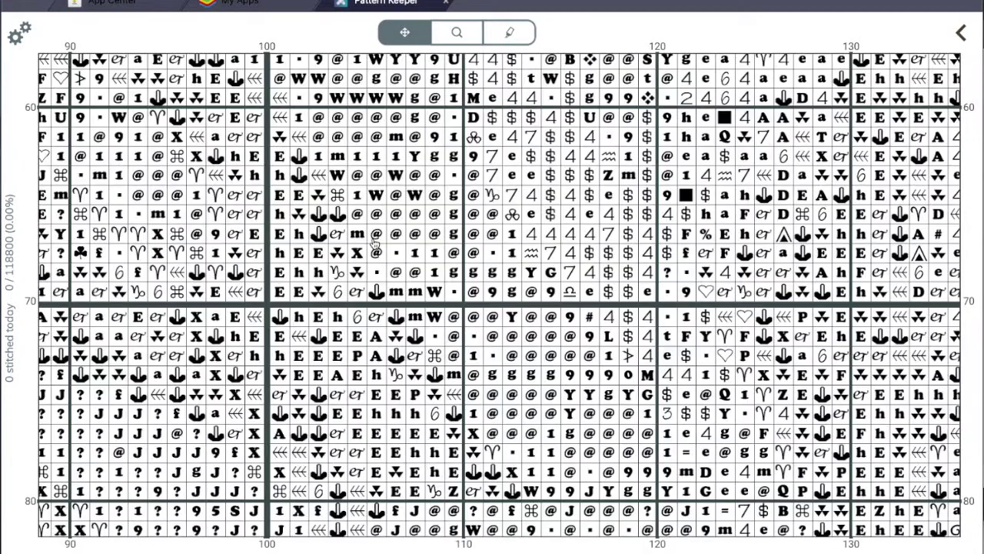
pyautogui.scroll(1, 373, 243)
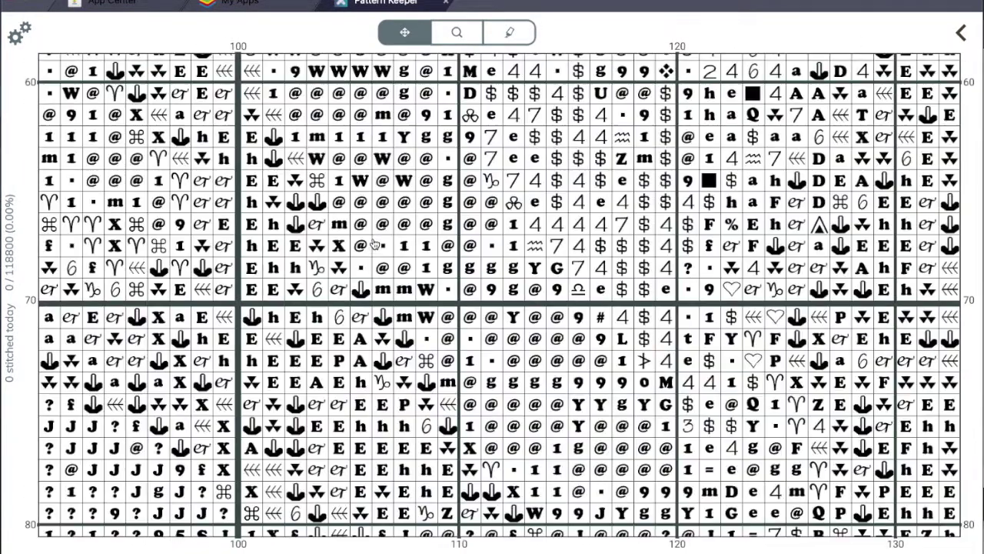
pyautogui.scroll(-2, 373, 243)
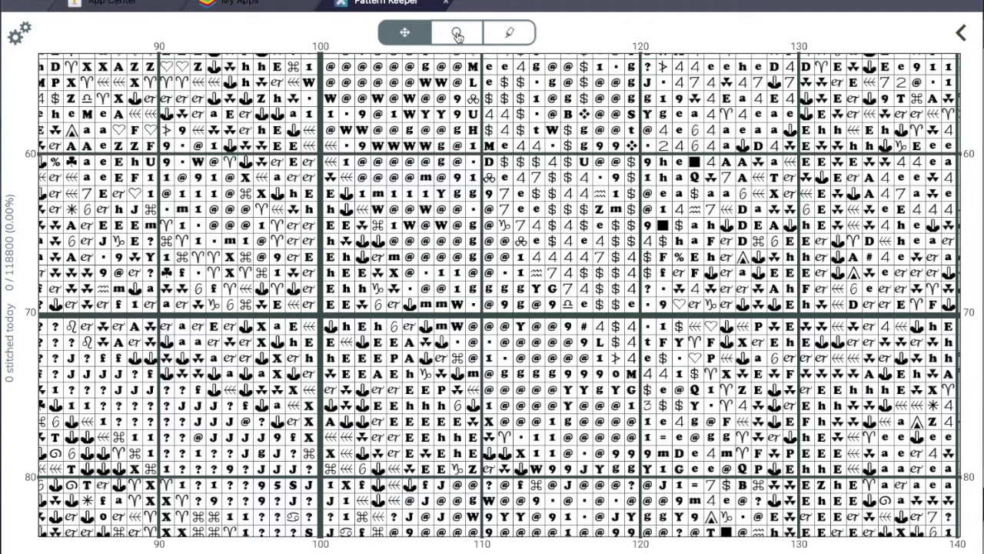
# - Activate symbol search mode and highlight all "e" stitches, followed by all "@" stitches, by picking them in the chart
pyautogui.click(457, 35)
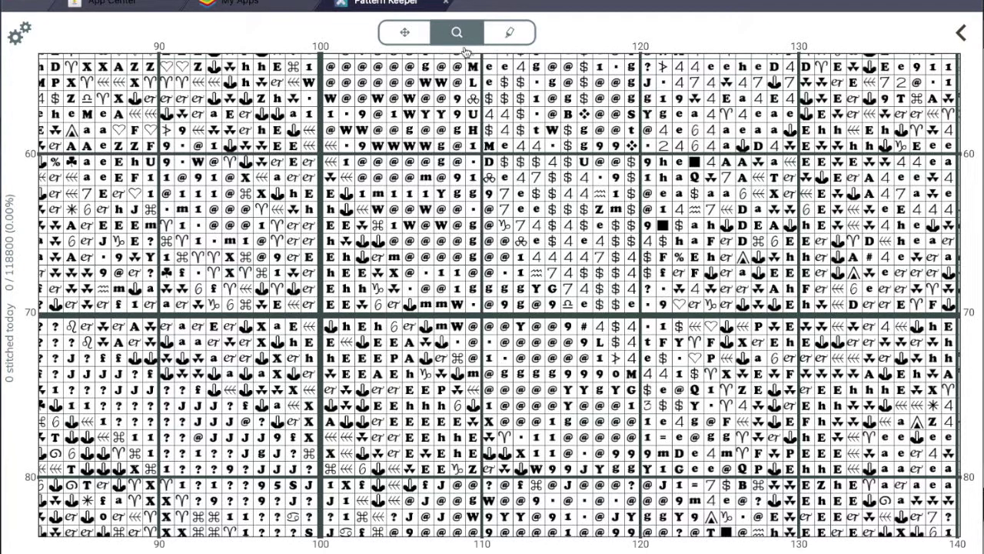
pyautogui.click(534, 214)
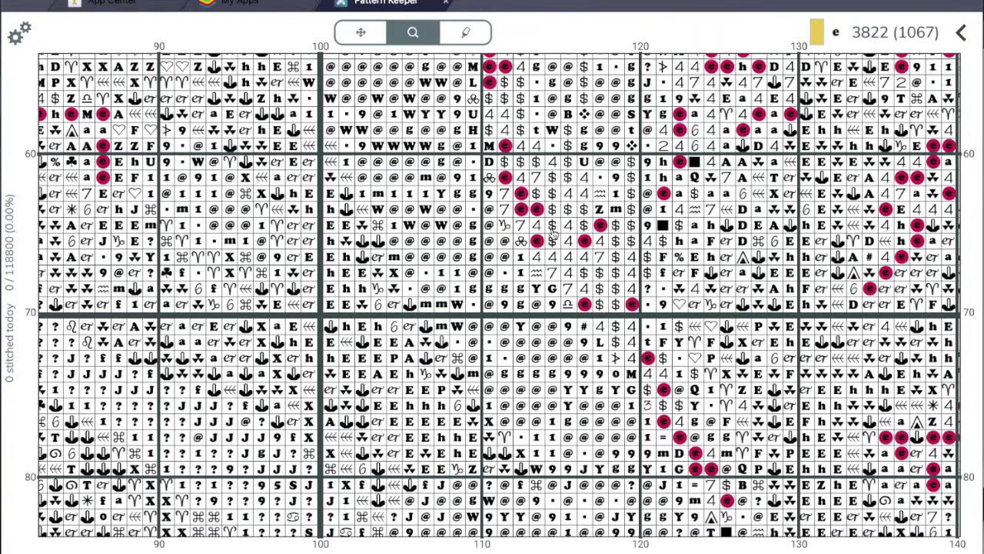
pyautogui.click(425, 246)
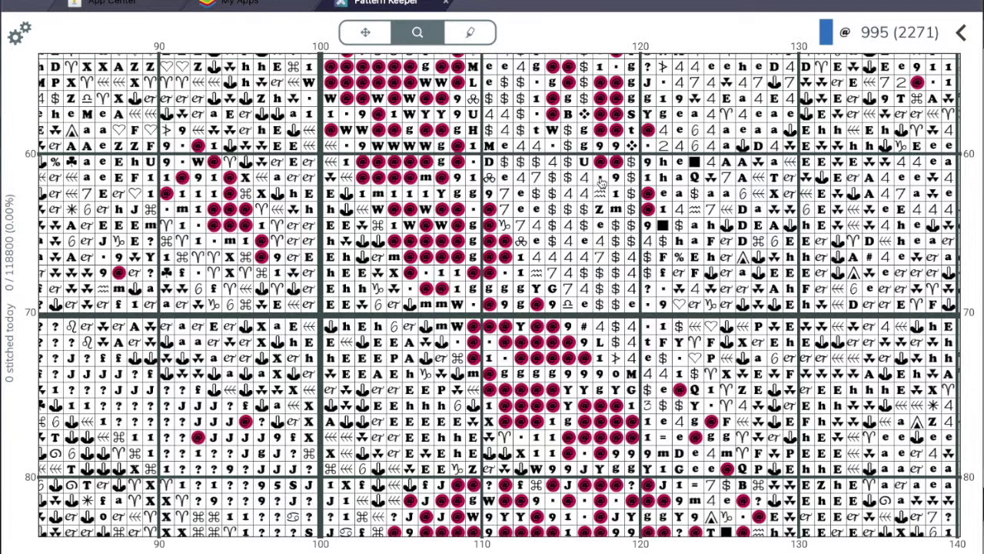
# - Show the thread colour list and highlight the stitches of colours 26, 164 and 209 one after another
pyautogui.click(962, 33)
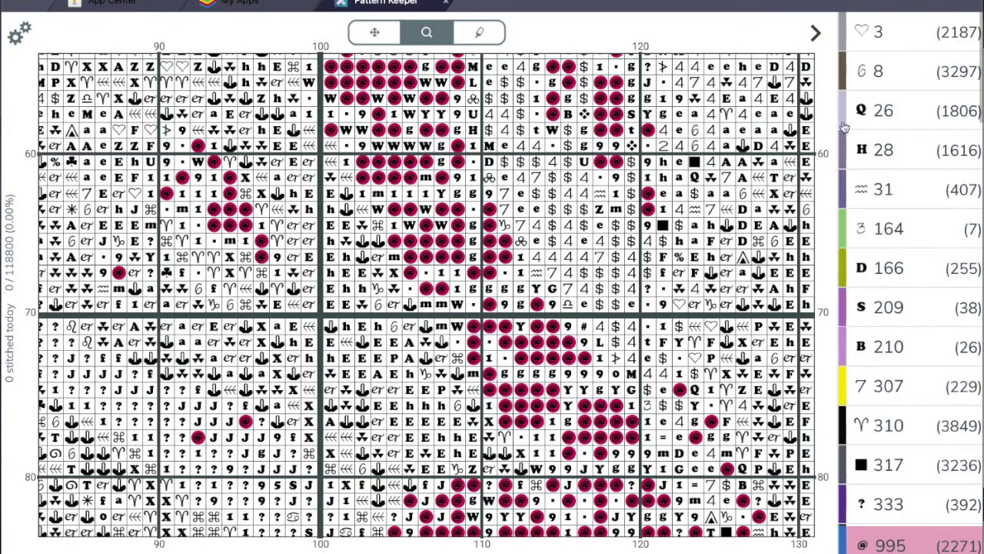
pyautogui.click(887, 122)
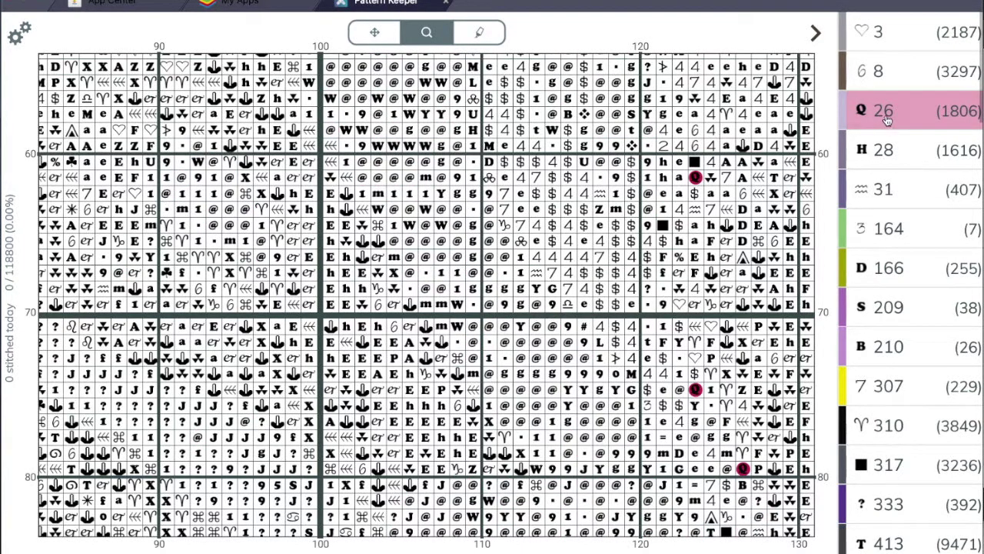
pyautogui.click(903, 236)
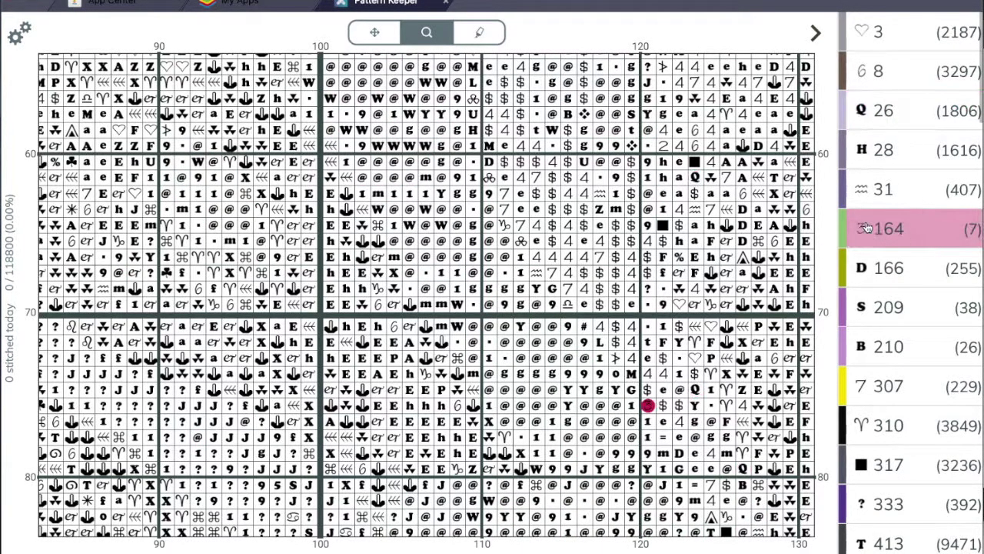
pyautogui.click(900, 315)
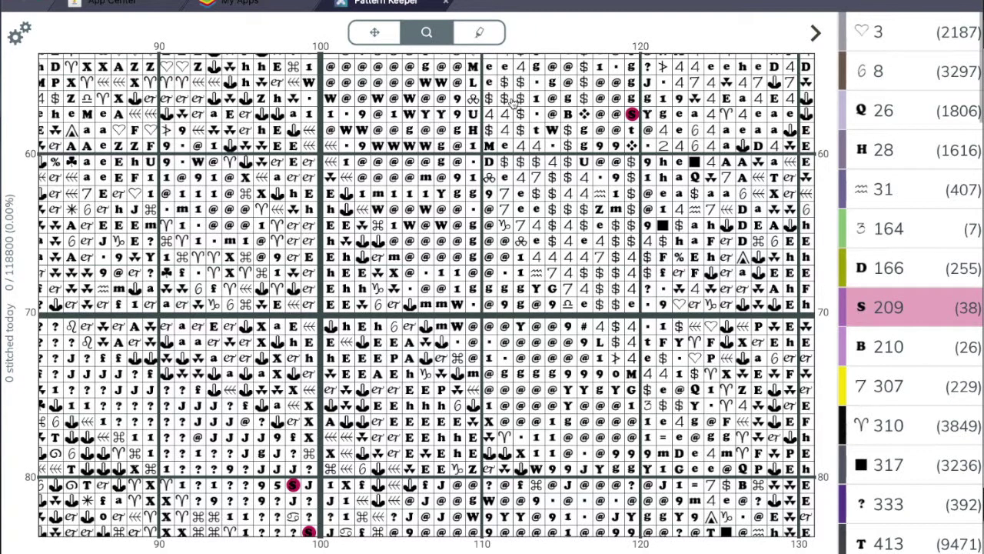
# - Highlight all "1" stitches of colour 820 and, in marking mode, select those in rows 63 and 65 between columns 103 and 107
pyautogui.click(410, 197)
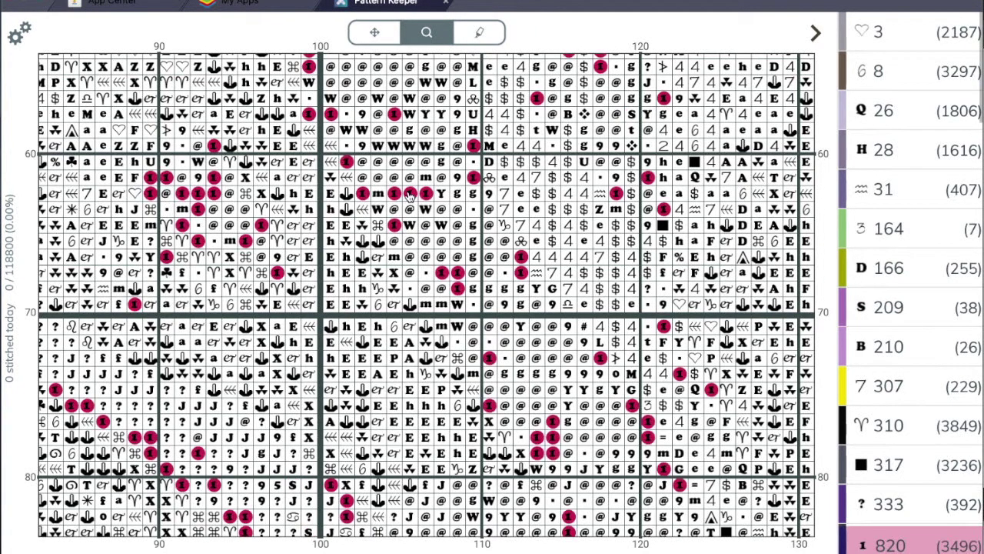
pyautogui.click(481, 33)
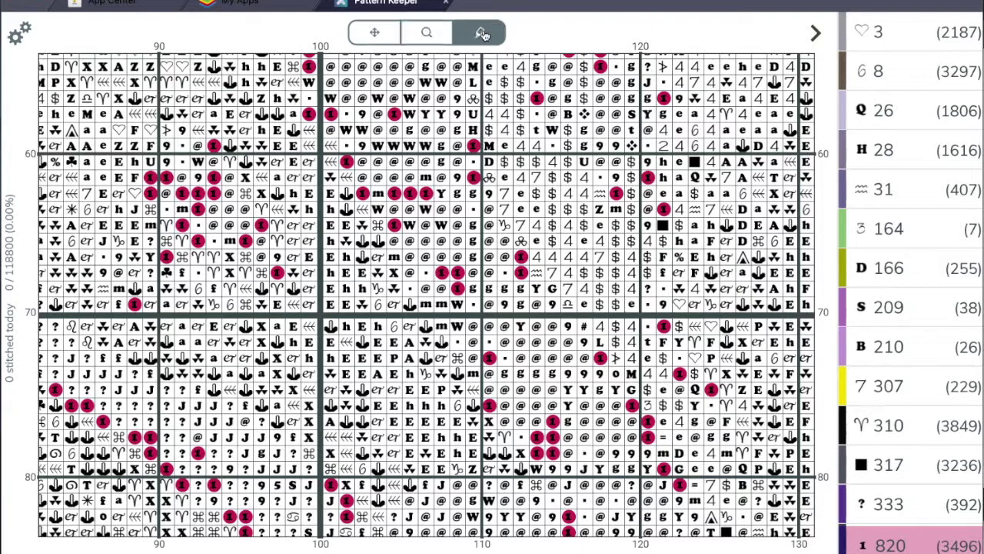
pyautogui.click(362, 197)
pyautogui.click(394, 194)
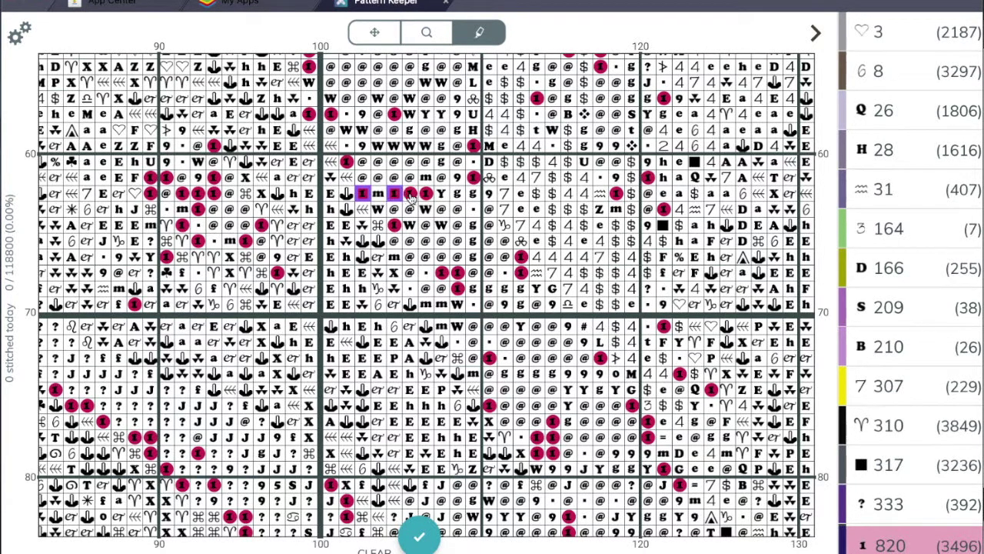
pyautogui.click(410, 194)
pyautogui.click(425, 194)
pyautogui.click(394, 224)
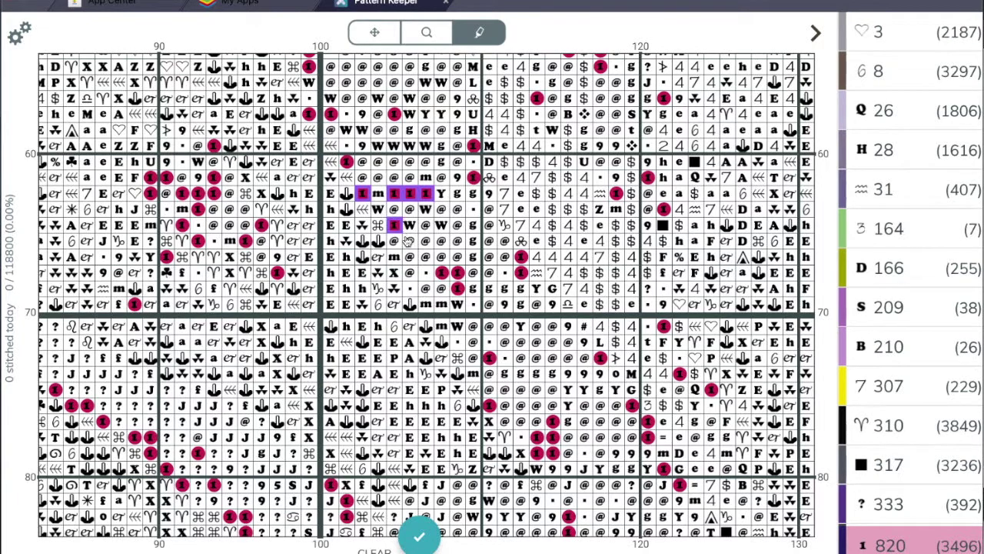
# - Add the highlighted "1" stitches between columns 108 and 113 in rows 67 to 76 to the selection
pyautogui.click(442, 273)
pyautogui.click(457, 272)
pyautogui.click(458, 287)
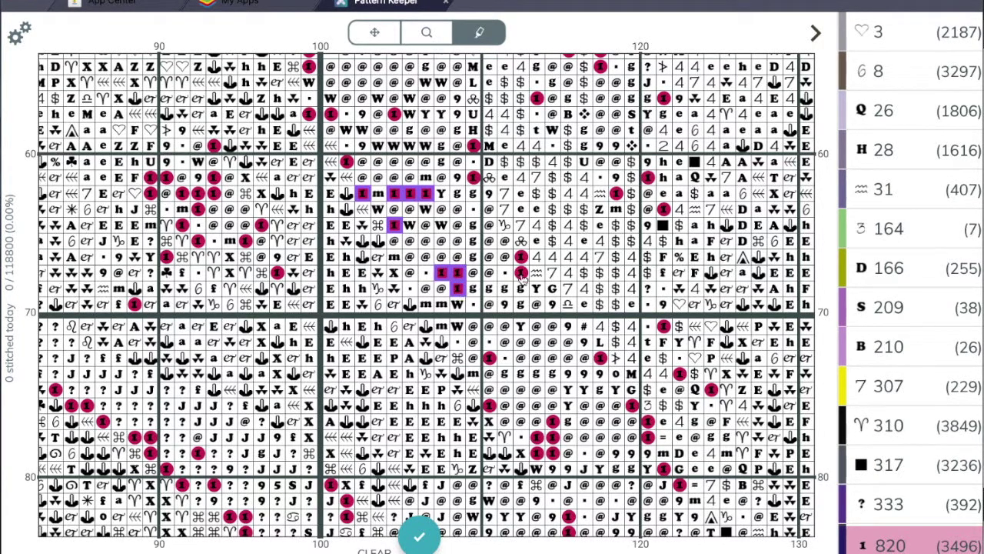
pyautogui.click(521, 273)
pyautogui.click(522, 256)
pyautogui.click(489, 357)
pyautogui.click(489, 405)
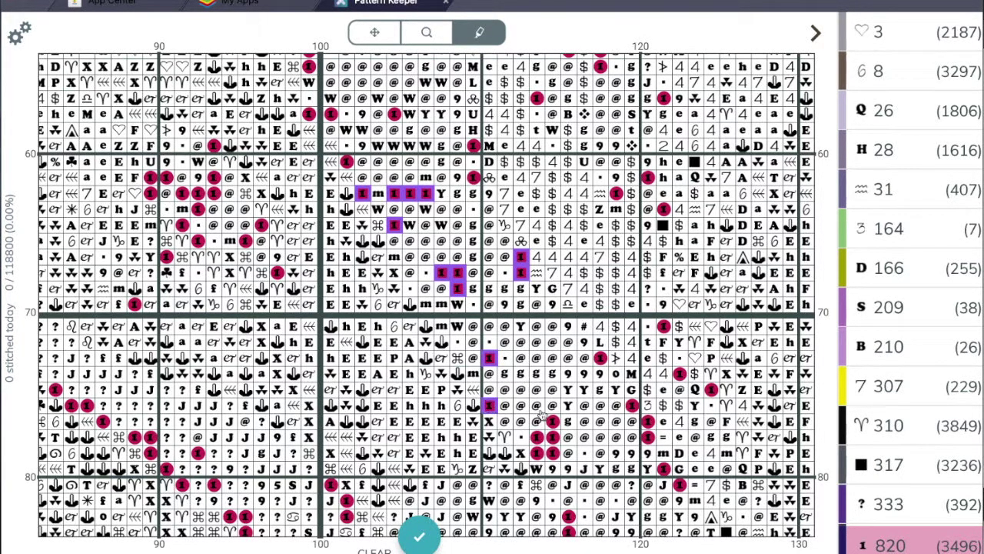
# - Select the cluster of five "1" stitches in columns 114 and 115, rows 77 to 79
pyautogui.click(552, 421)
pyautogui.click(537, 436)
pyautogui.click(552, 437)
pyautogui.click(536, 452)
pyautogui.click(552, 452)
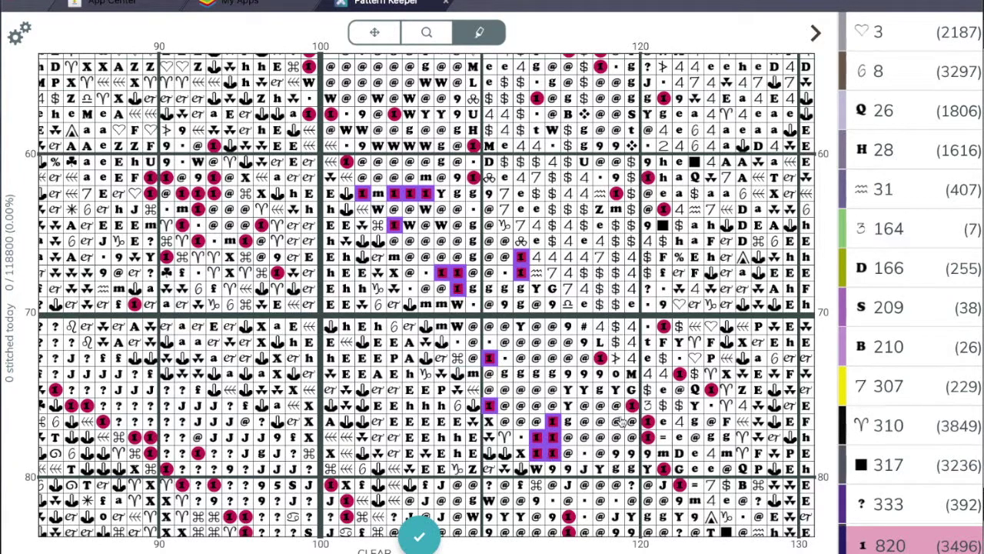
# - Select the diagonal run of "1" stitches near column 120 in rows 76 to 81, plus the two below row 80 at column 116
pyautogui.click(633, 405)
pyautogui.click(649, 421)
pyautogui.click(649, 437)
pyautogui.click(664, 468)
pyautogui.click(679, 484)
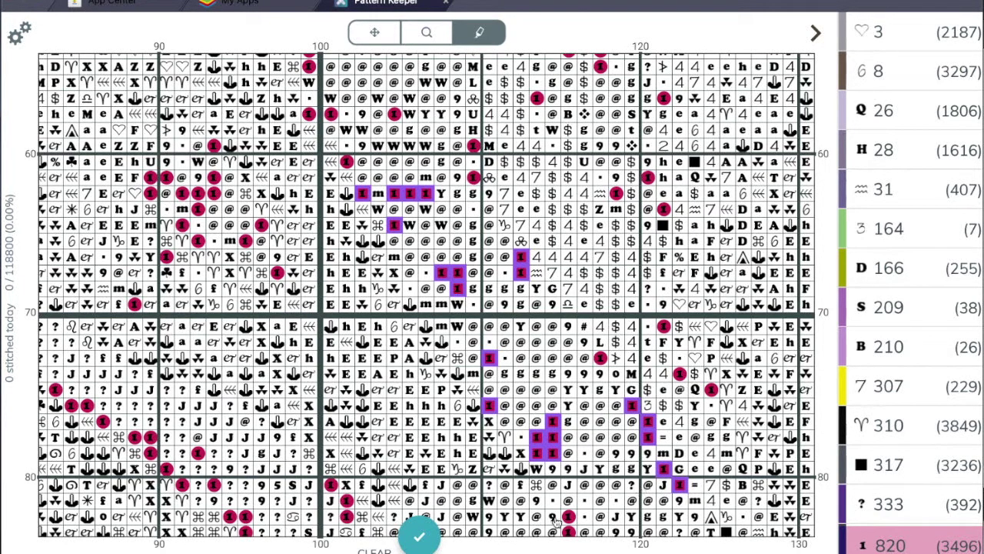
pyautogui.click(569, 517)
pyautogui.click(569, 532)
# - Add the scattered "1" stitches between columns 118 and 125 in rows 62 to 75, and mark the whole selection as stitched
pyautogui.click(679, 373)
pyautogui.click(711, 389)
pyautogui.click(600, 358)
pyautogui.click(665, 326)
pyautogui.click(663, 209)
pyautogui.click(648, 177)
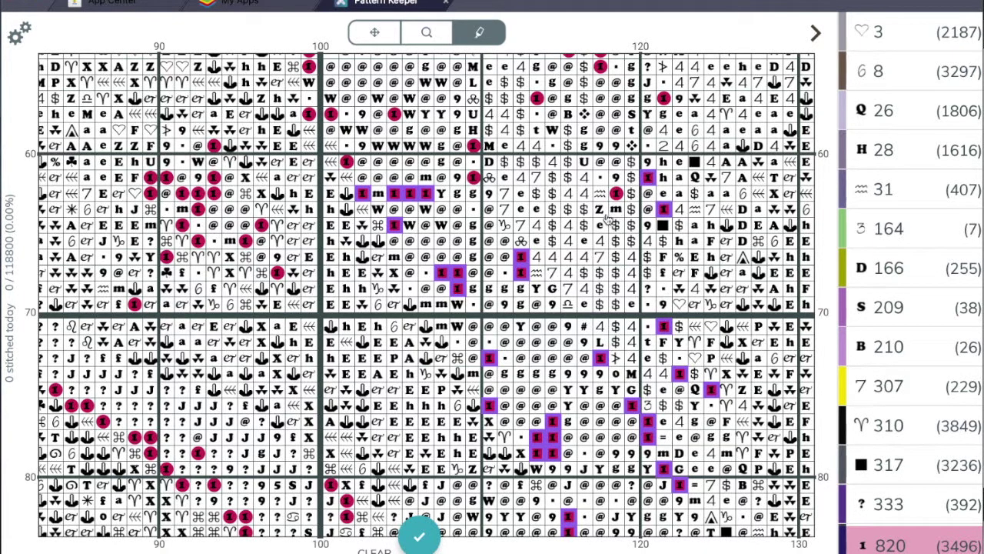
pyautogui.click(616, 193)
pyautogui.click(419, 540)
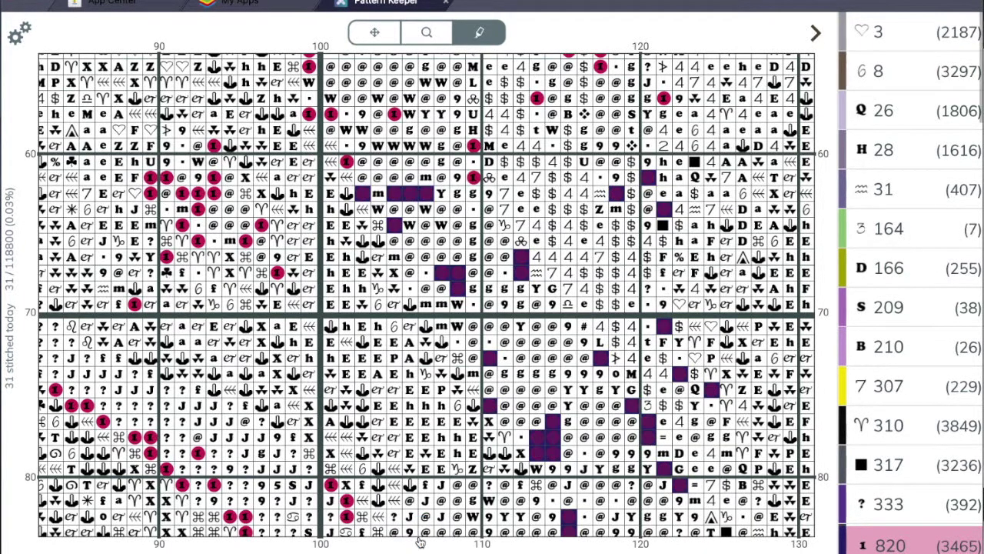
# - Park a thread in the upper right corner of the "1" stitch at column 98, row 68
pyautogui.click(277, 272)
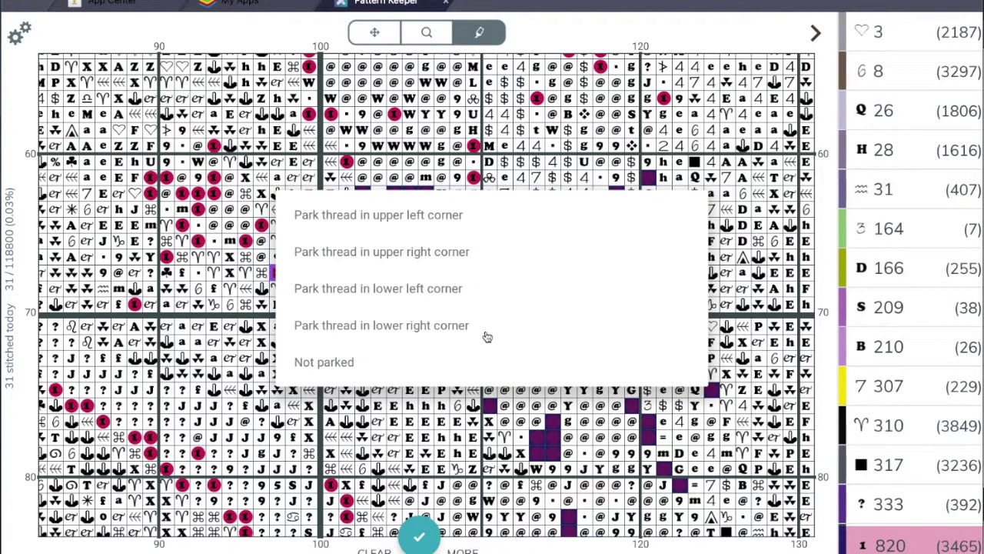
pyautogui.click(387, 256)
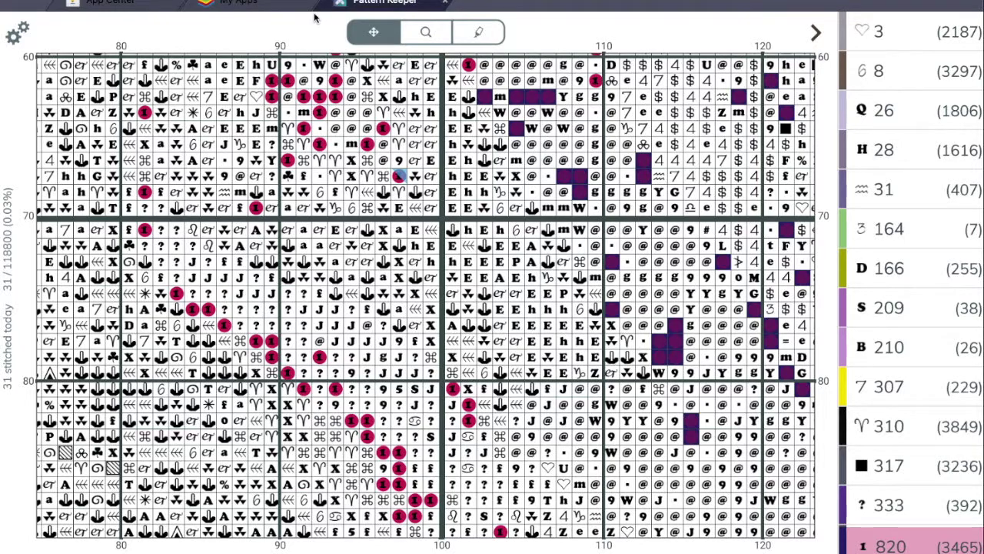
# - Leave the open chart and return to the pattern library
pyautogui.scroll(2, 314, 17)
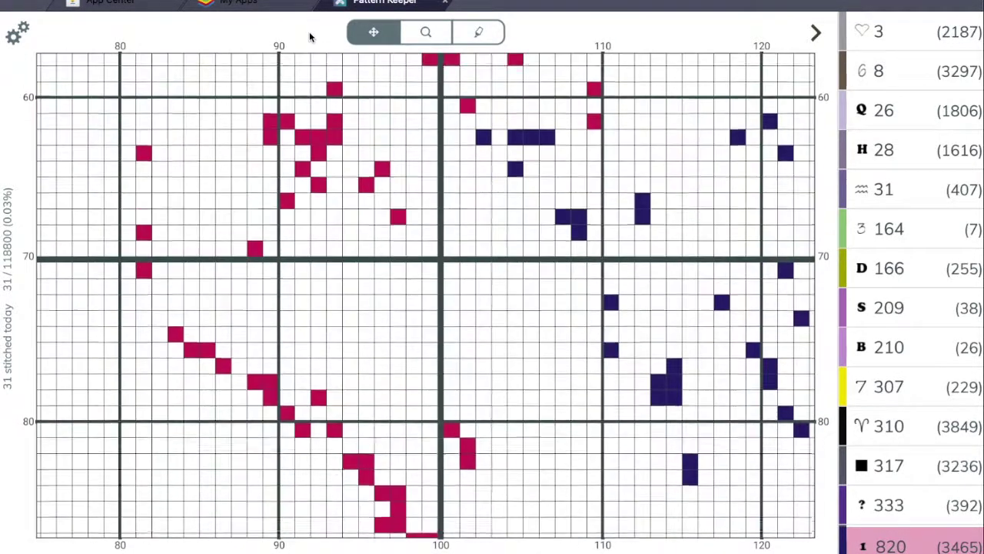
pyautogui.scroll(1, 310, 46)
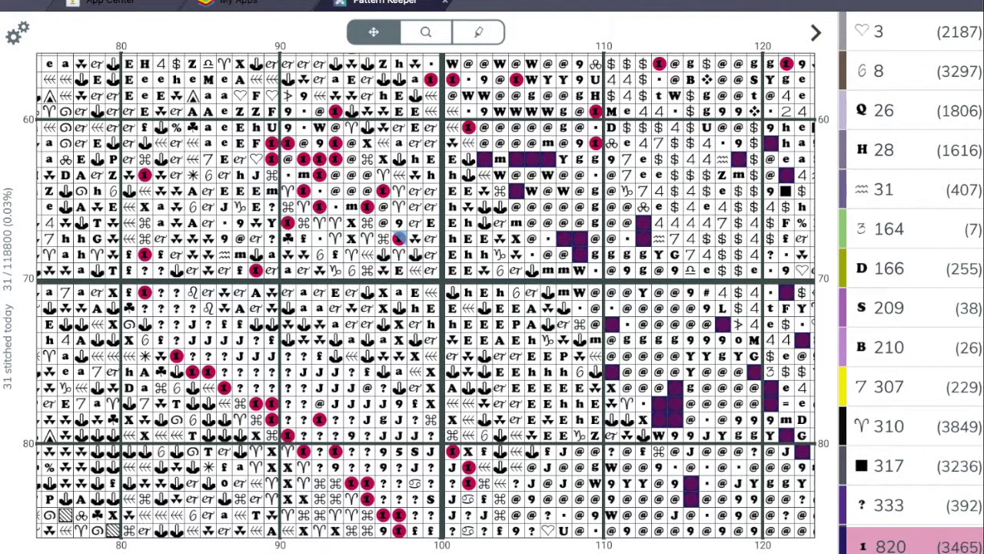
pyautogui.scroll(-3, 333, 516)
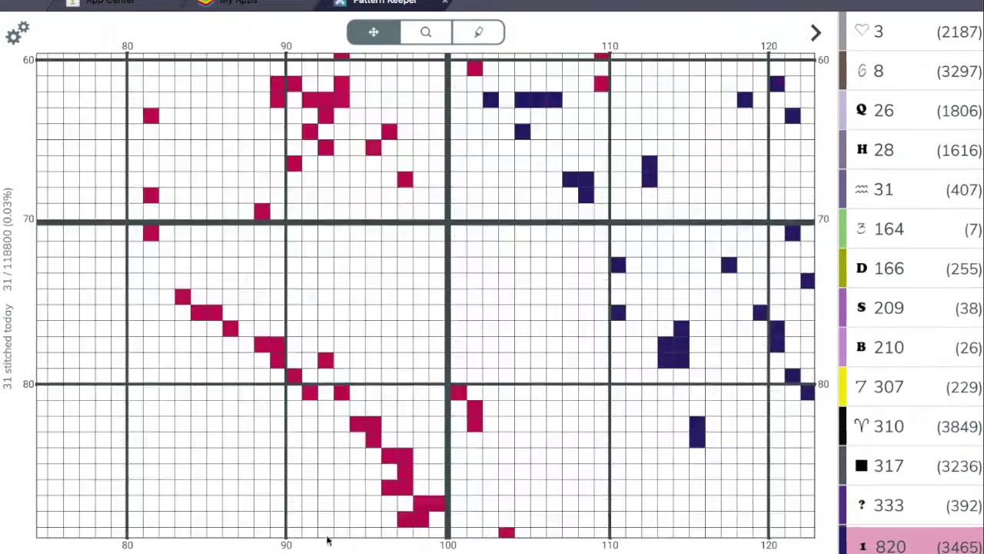
pyautogui.scroll(-2, 327, 547)
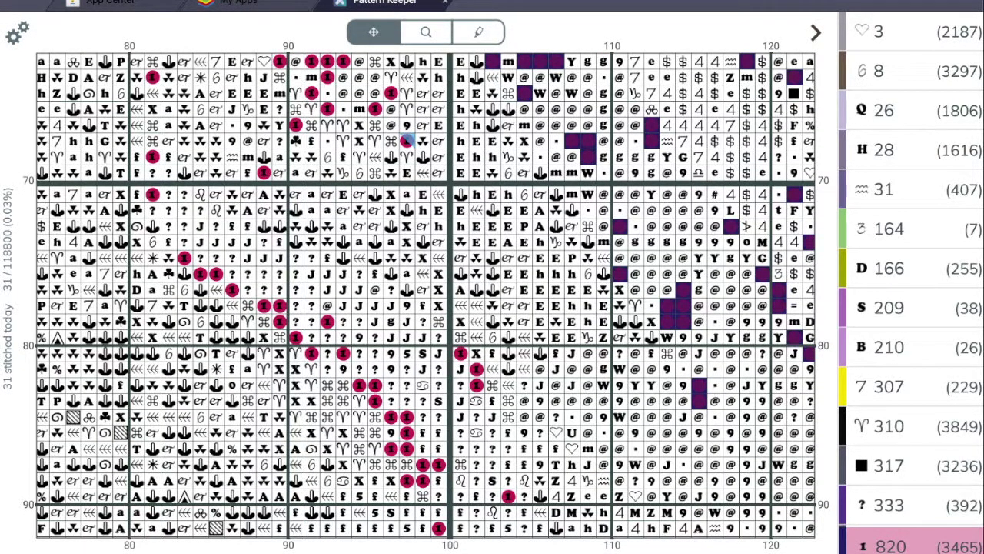
pyautogui.scroll(-2, 340, 523)
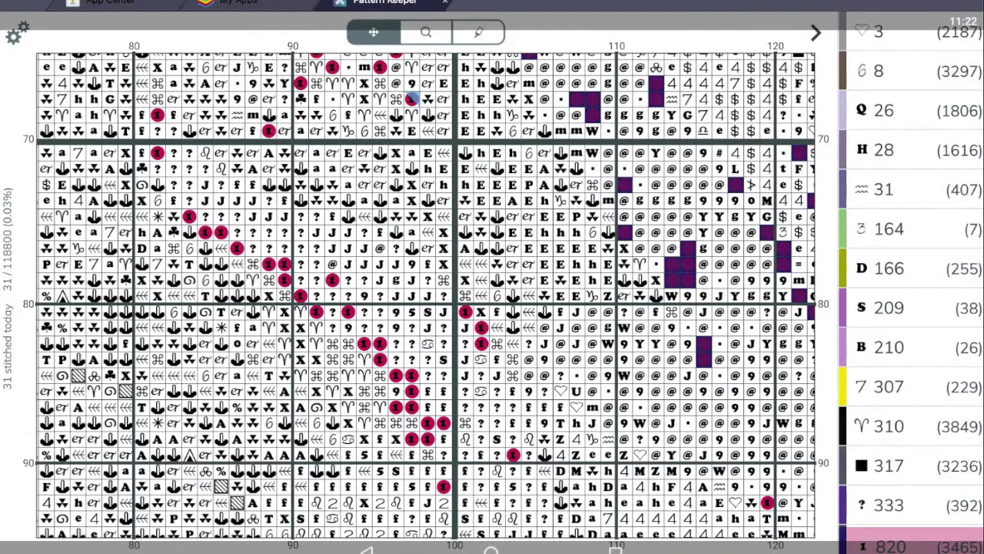
pyautogui.press('Escape')
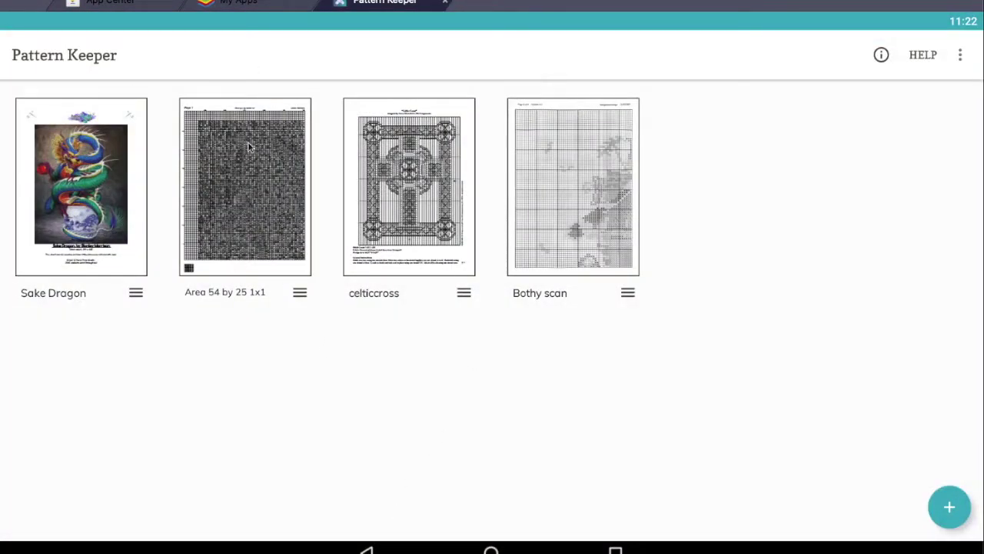